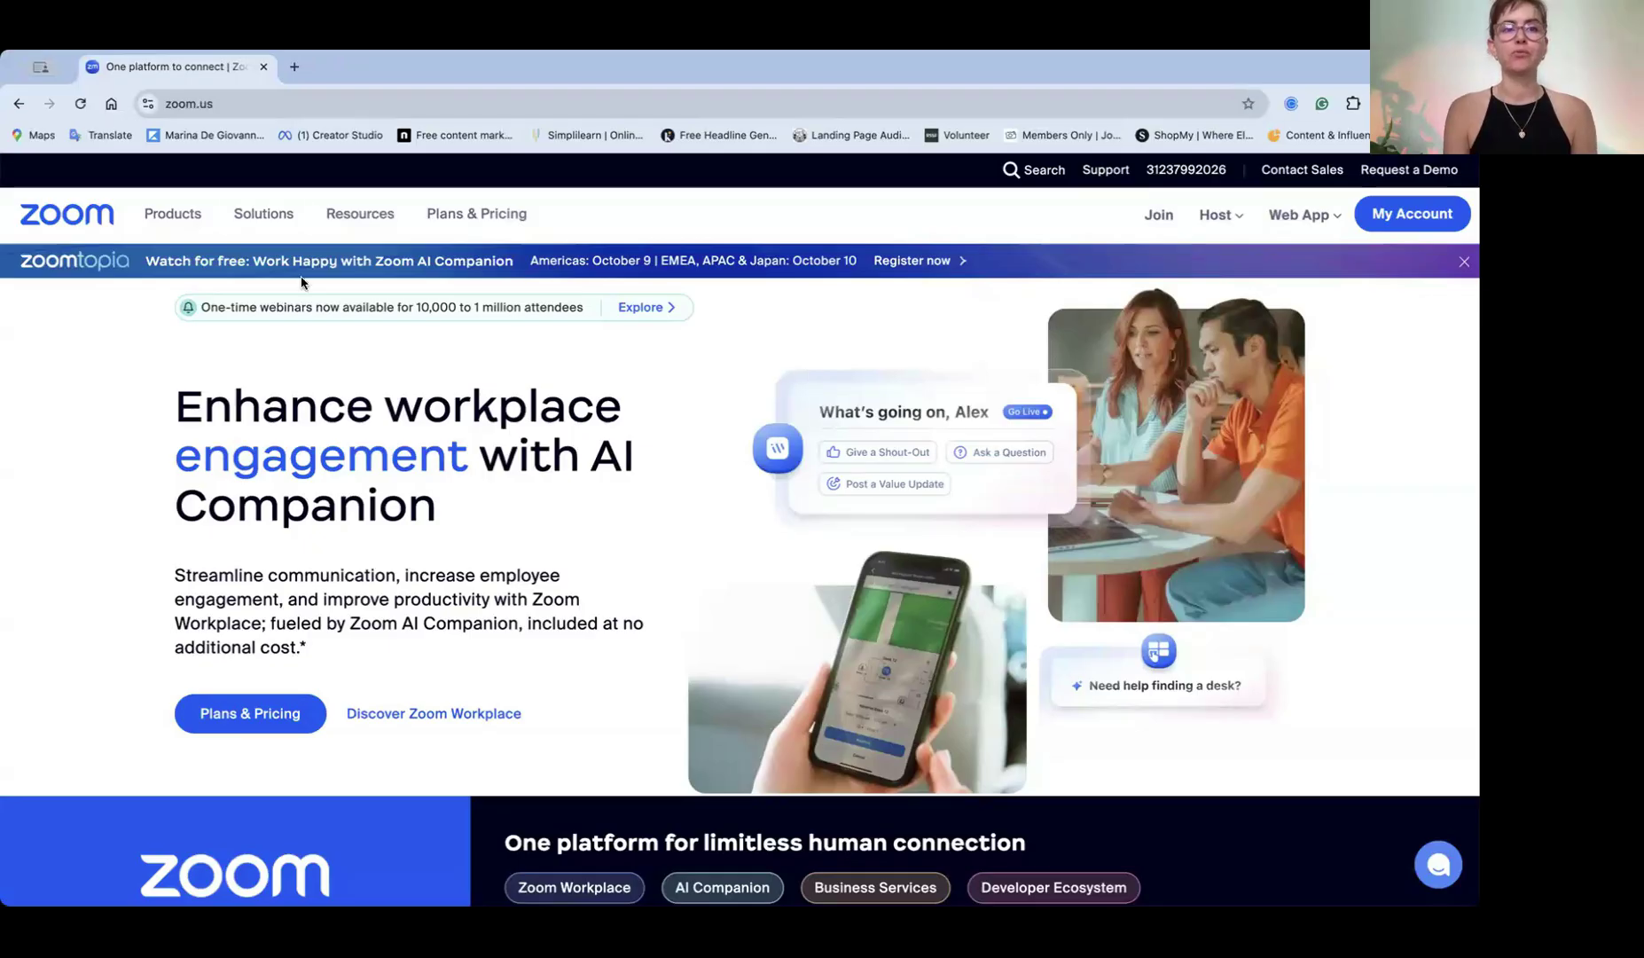
- Go from the My Account profile page to the account Settings page
left_click(1418, 229)
scroll(98, 691, "down", 2)
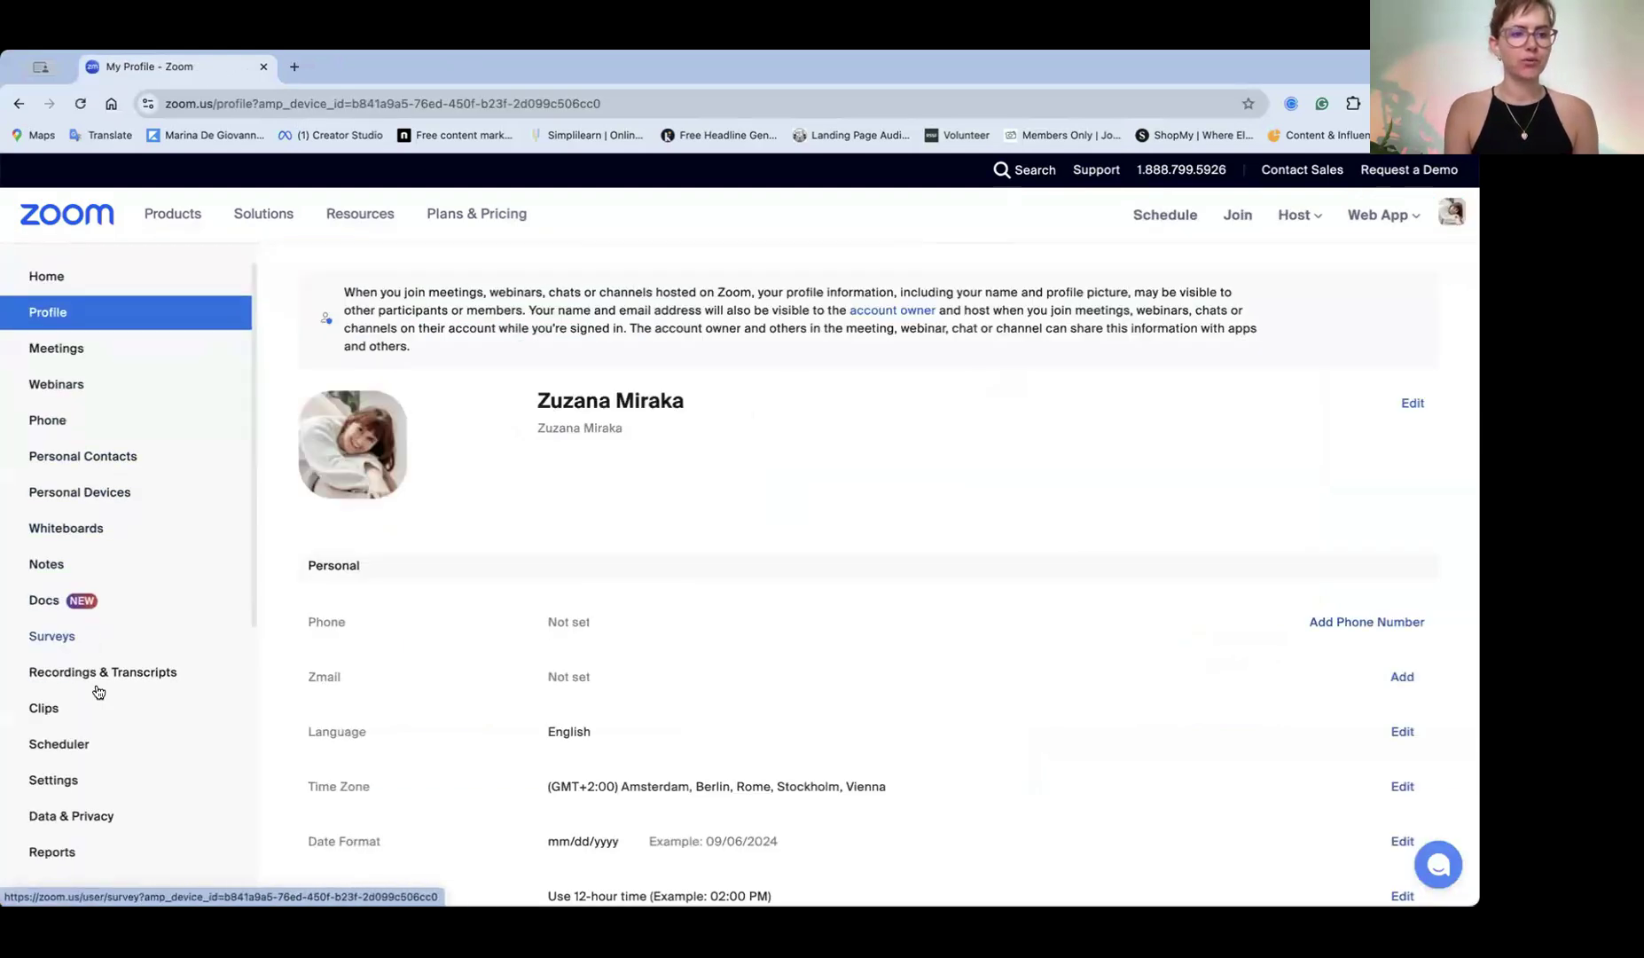
scroll(97, 688, "down", 2)
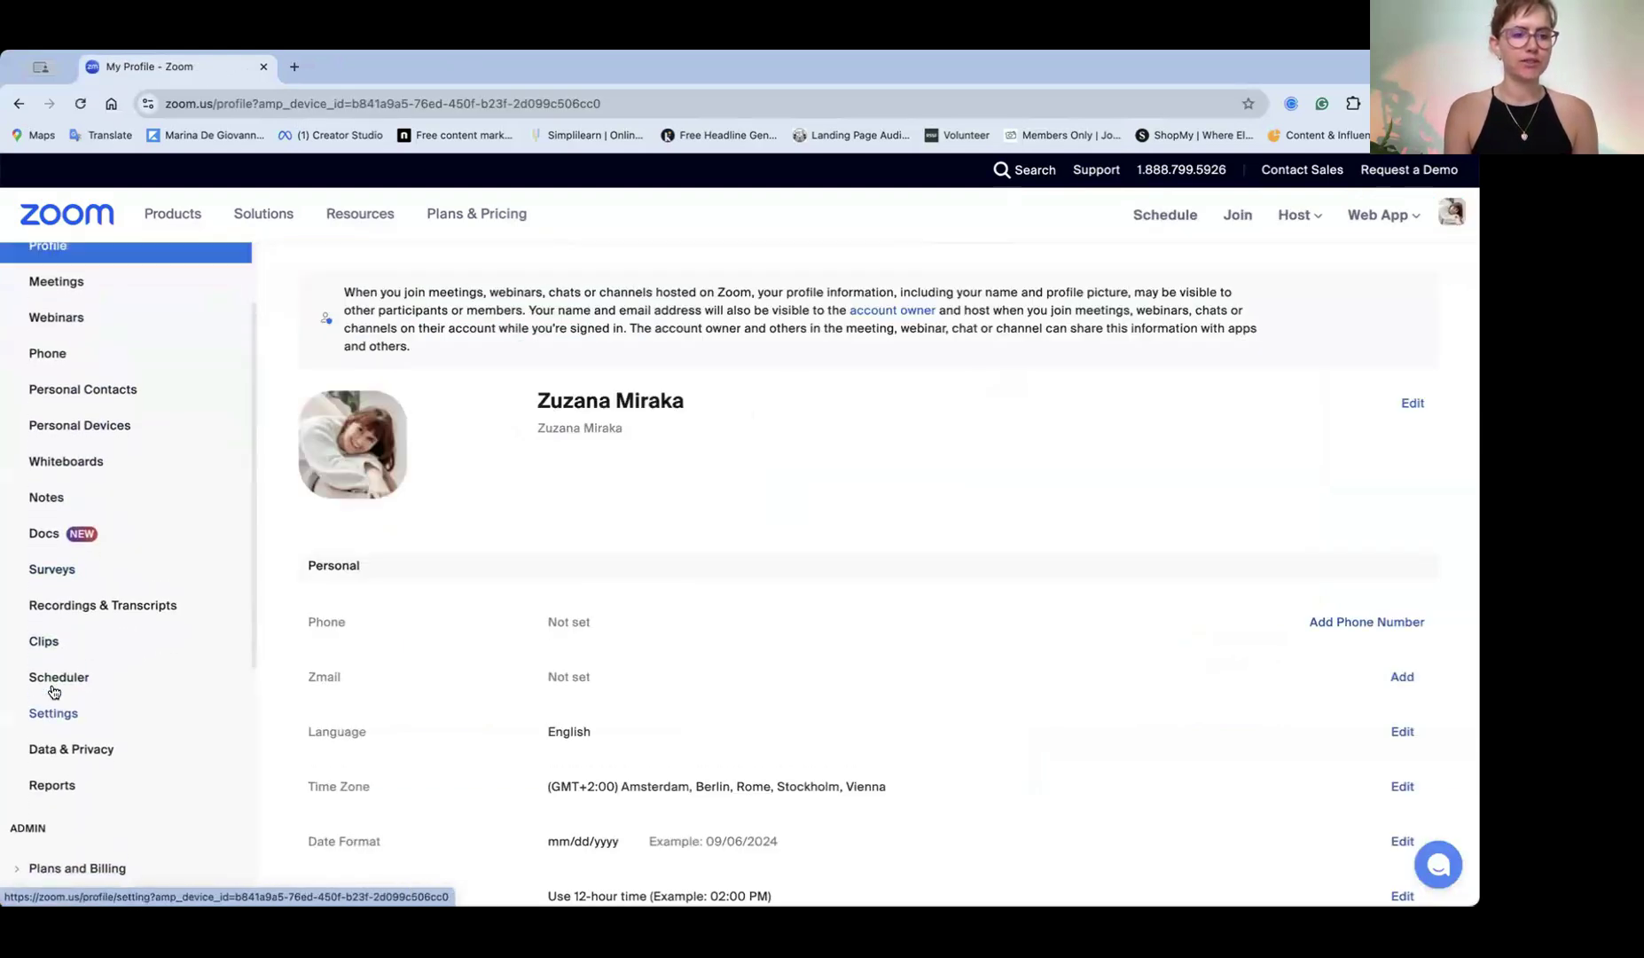
scroll(76, 559, "up", 3)
scroll(79, 565, "down", 4)
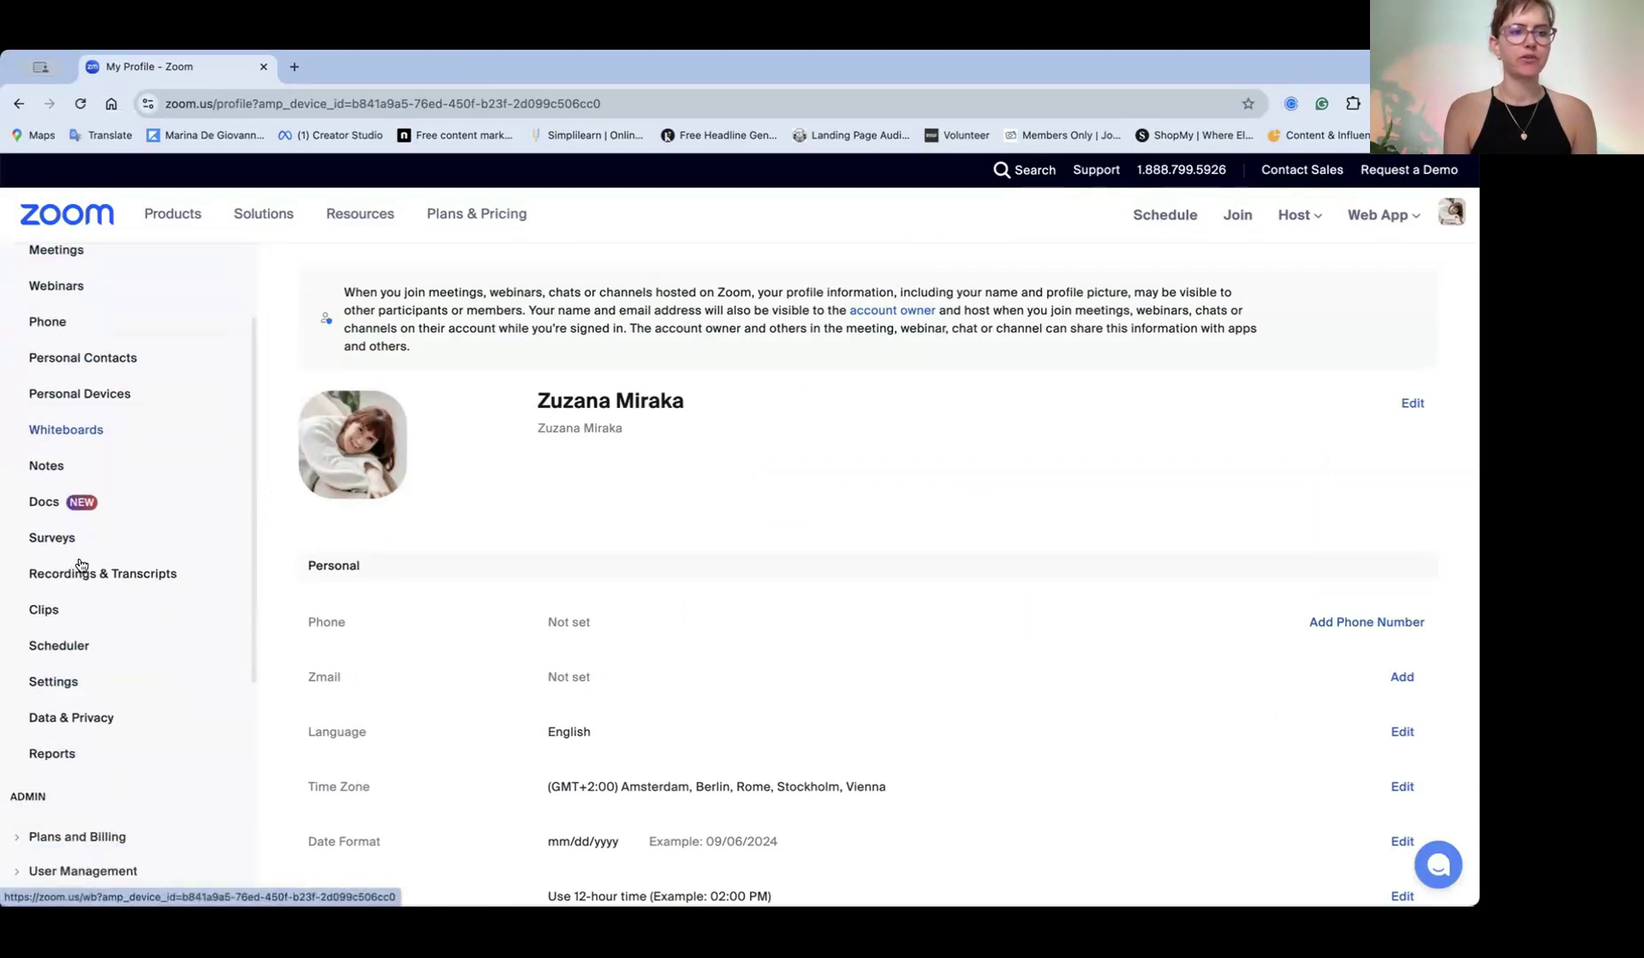
scroll(65, 627, "down", 1)
scroll(65, 627, "down", 3)
left_click(57, 526)
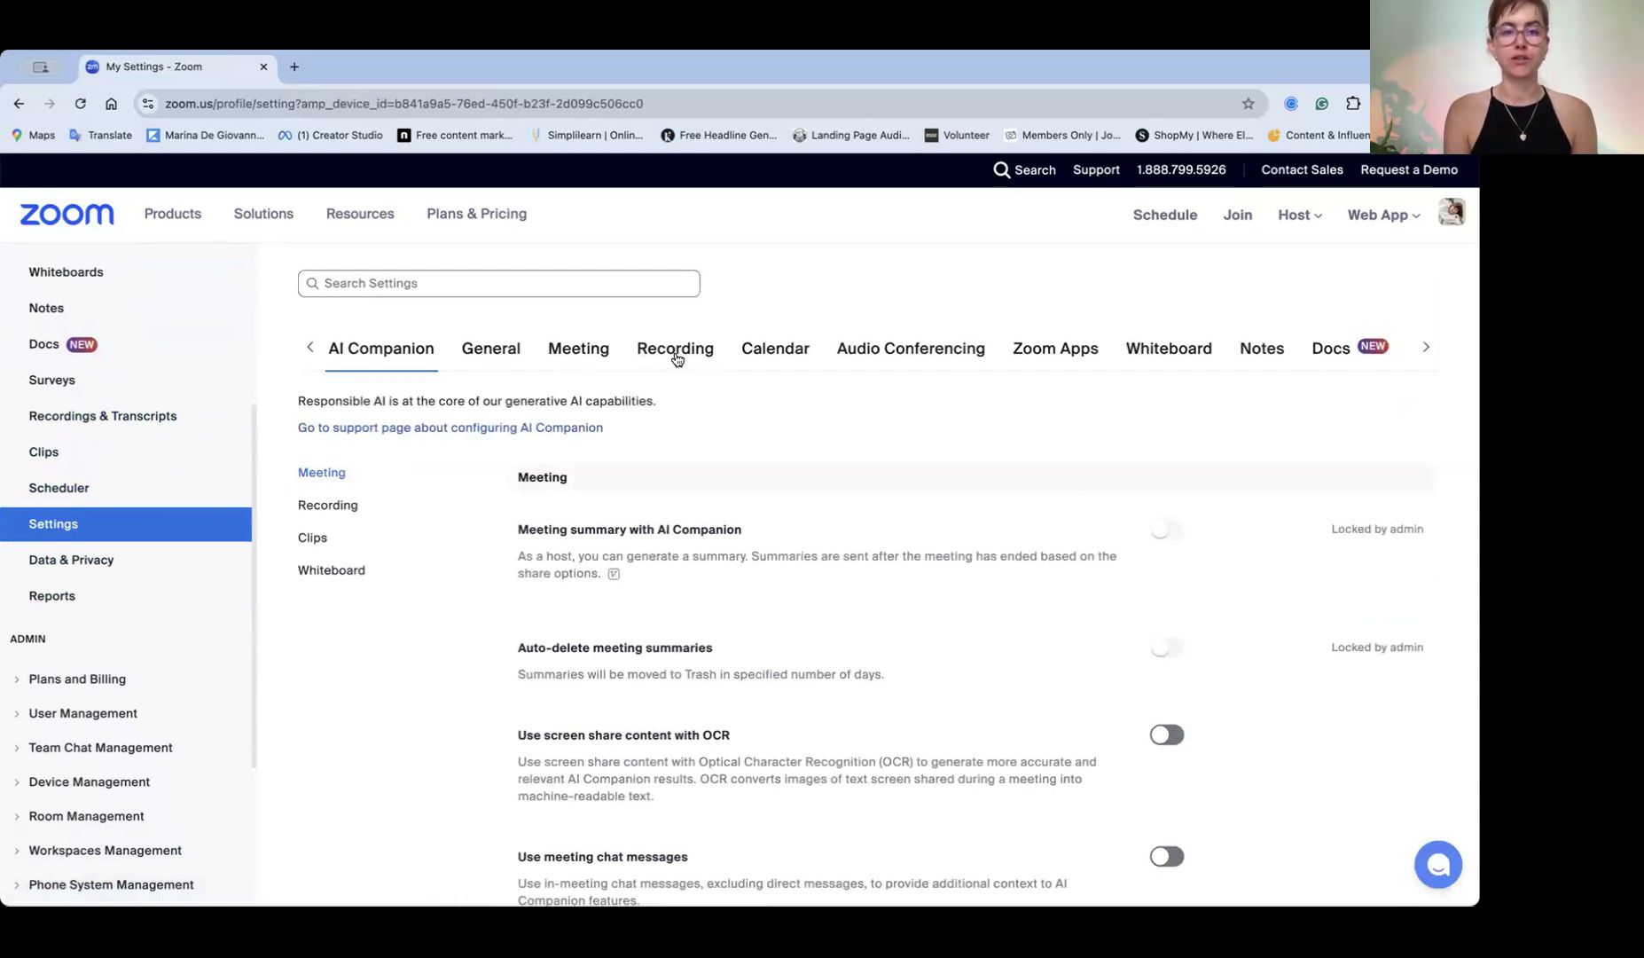
left_click(679, 352)
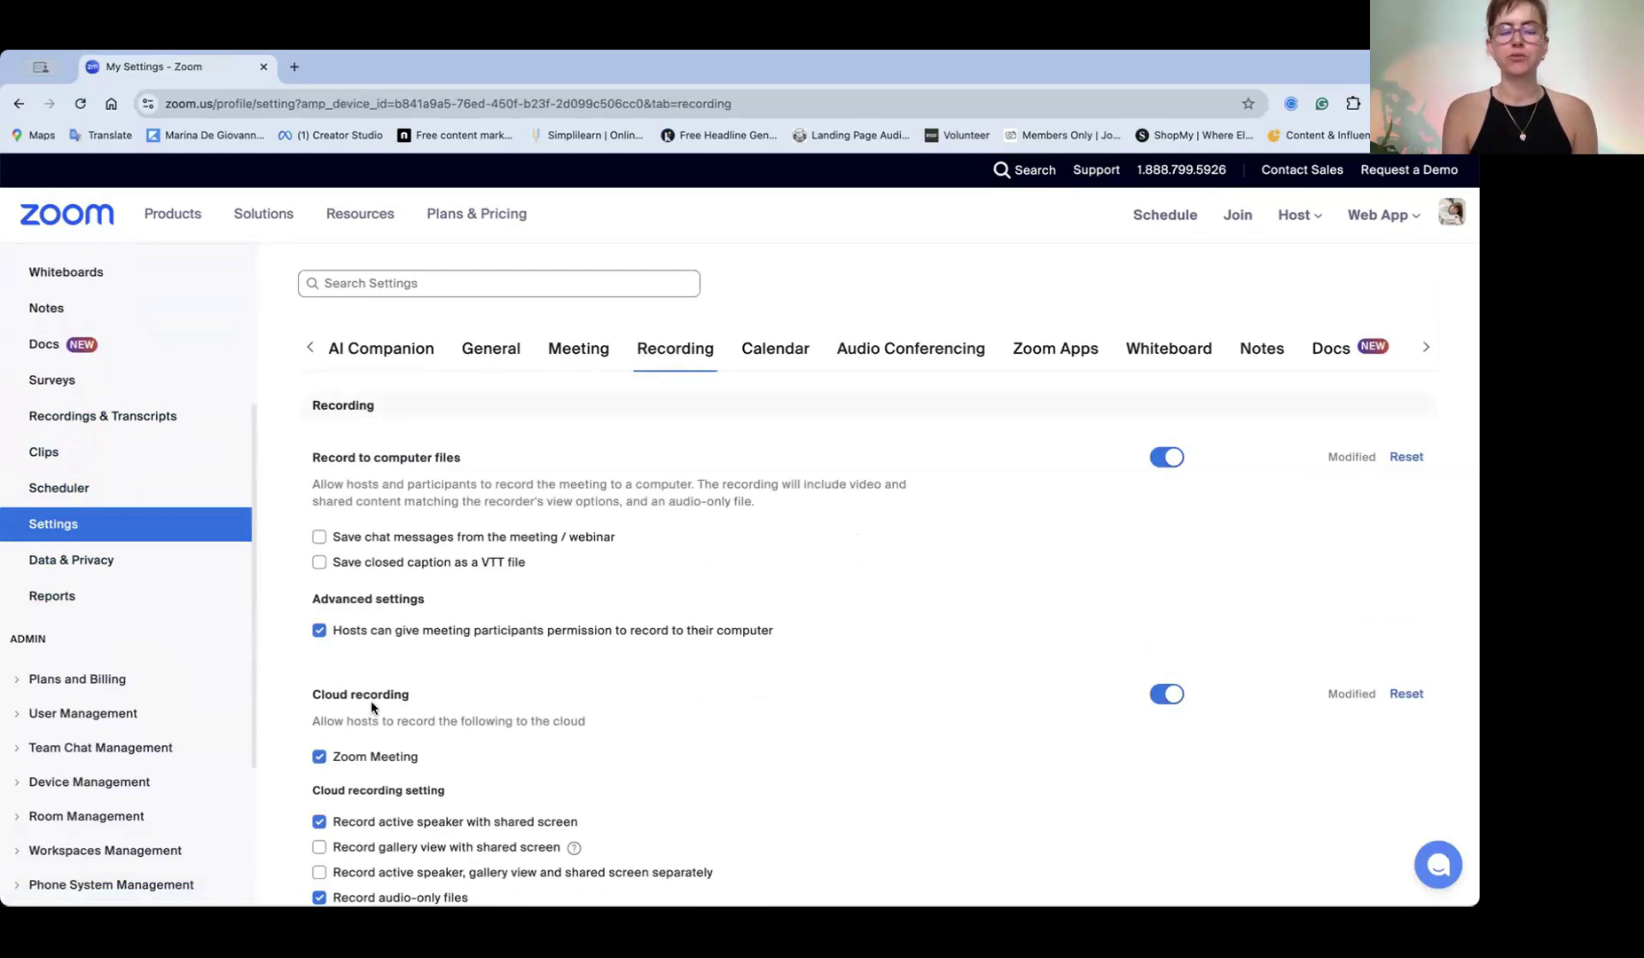
scroll(372, 706, "down", 1)
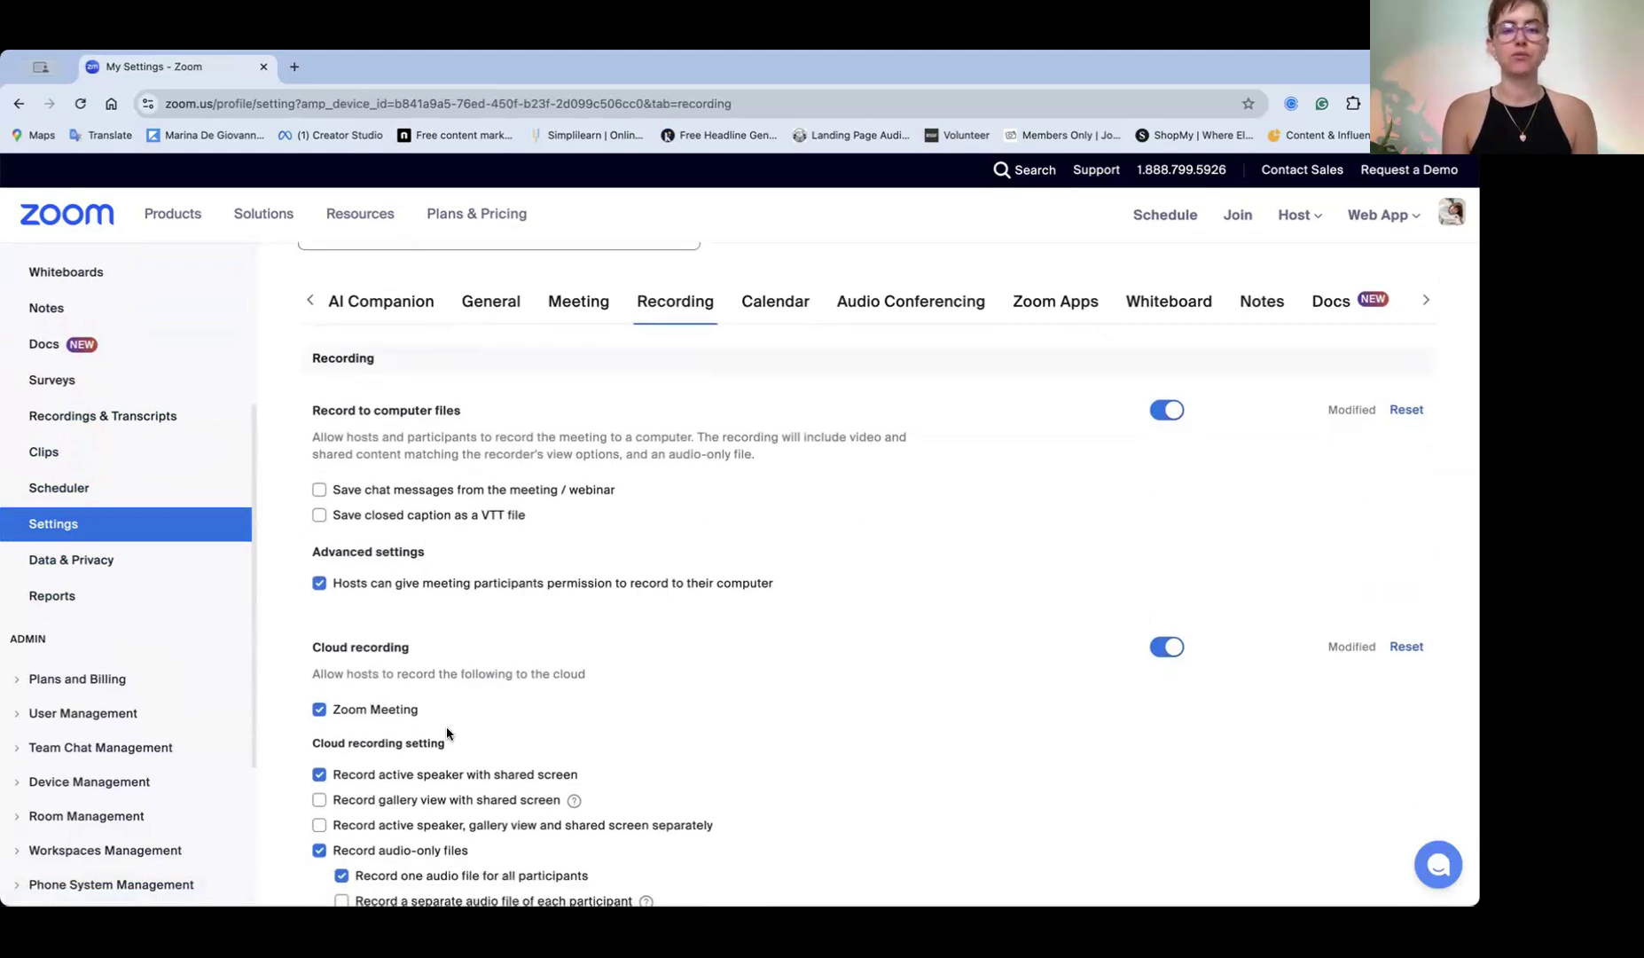
scroll(422, 604, "down", 6)
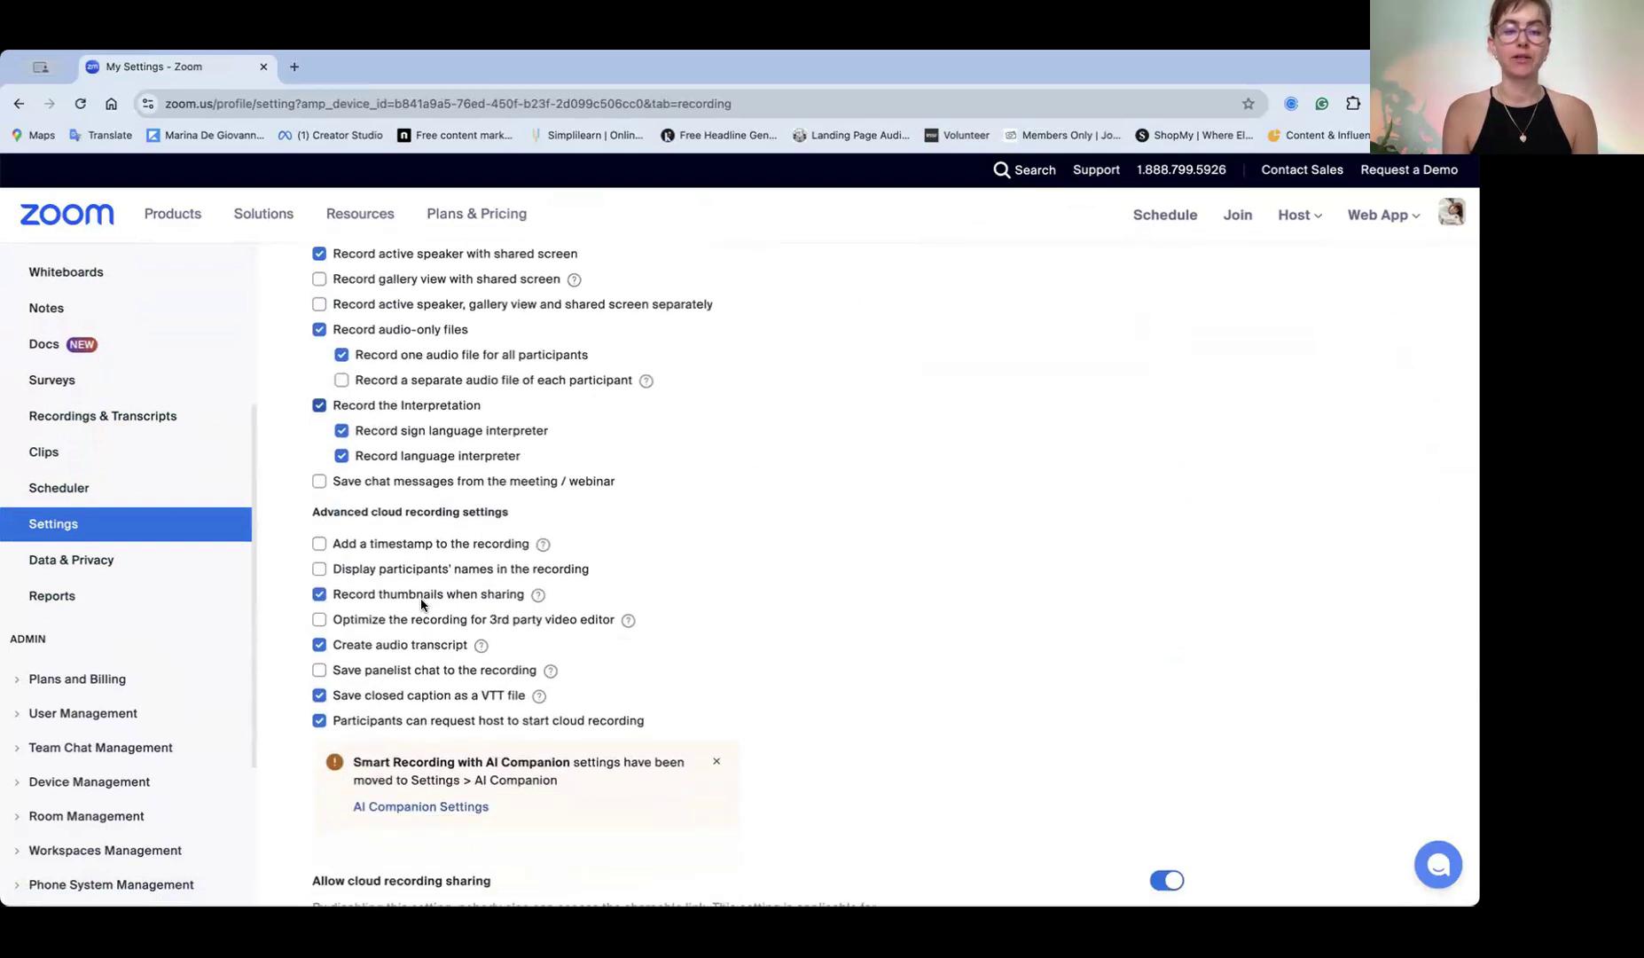
scroll(423, 603, "down", 2)
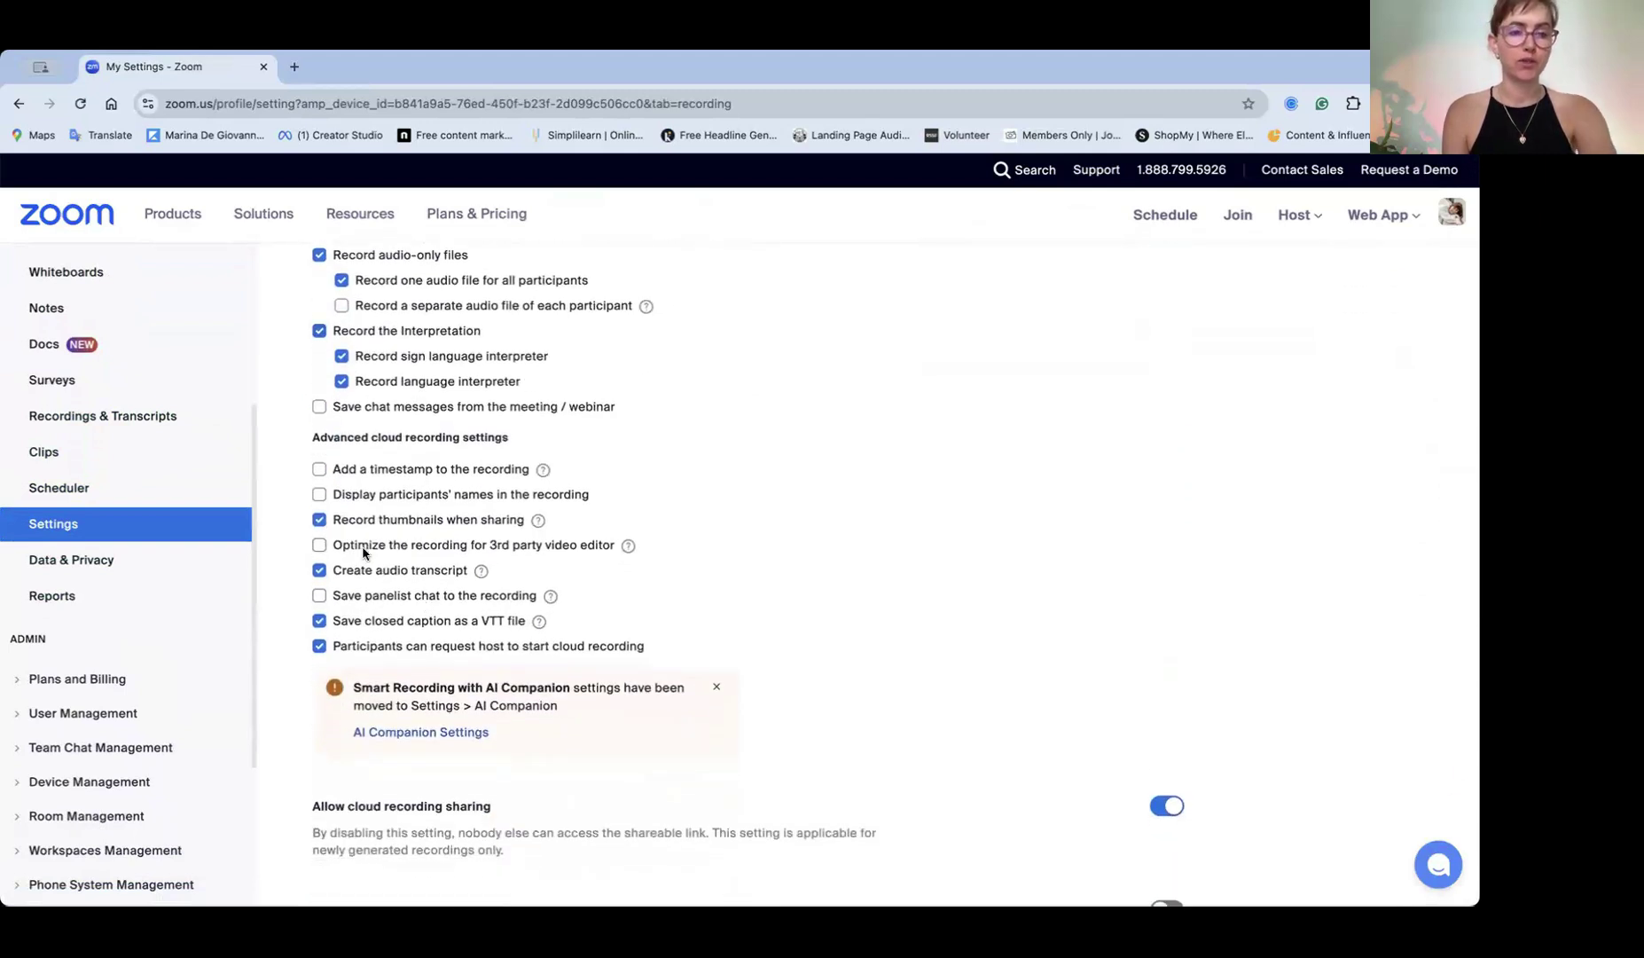
left_click(319, 622)
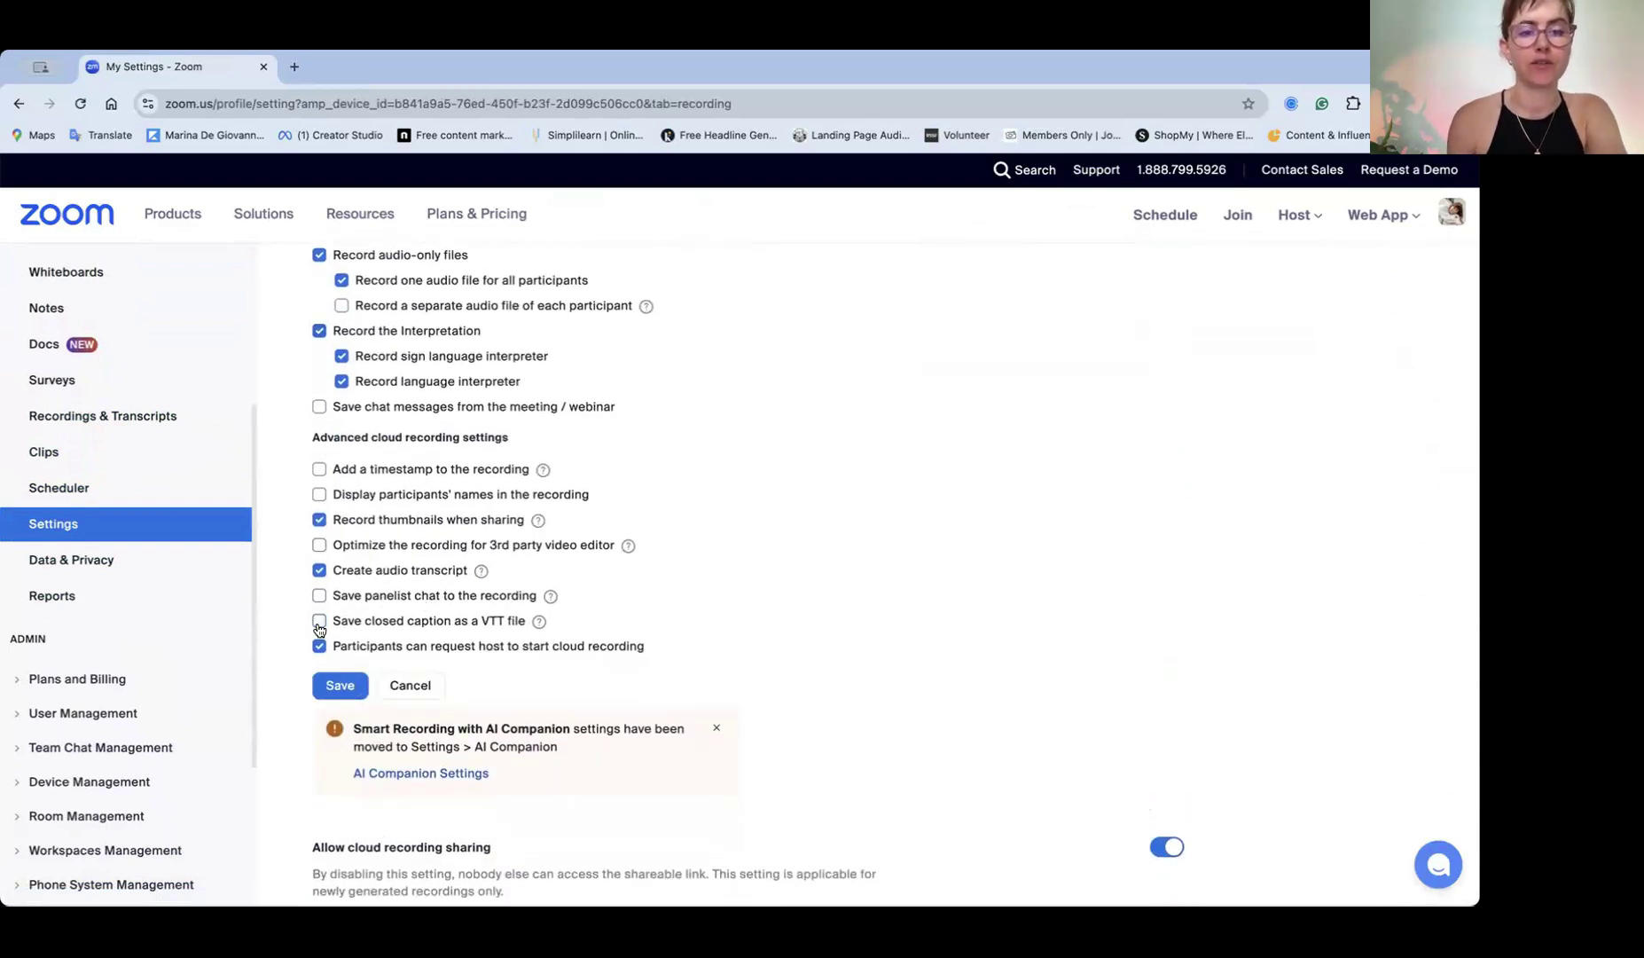
left_click(319, 622)
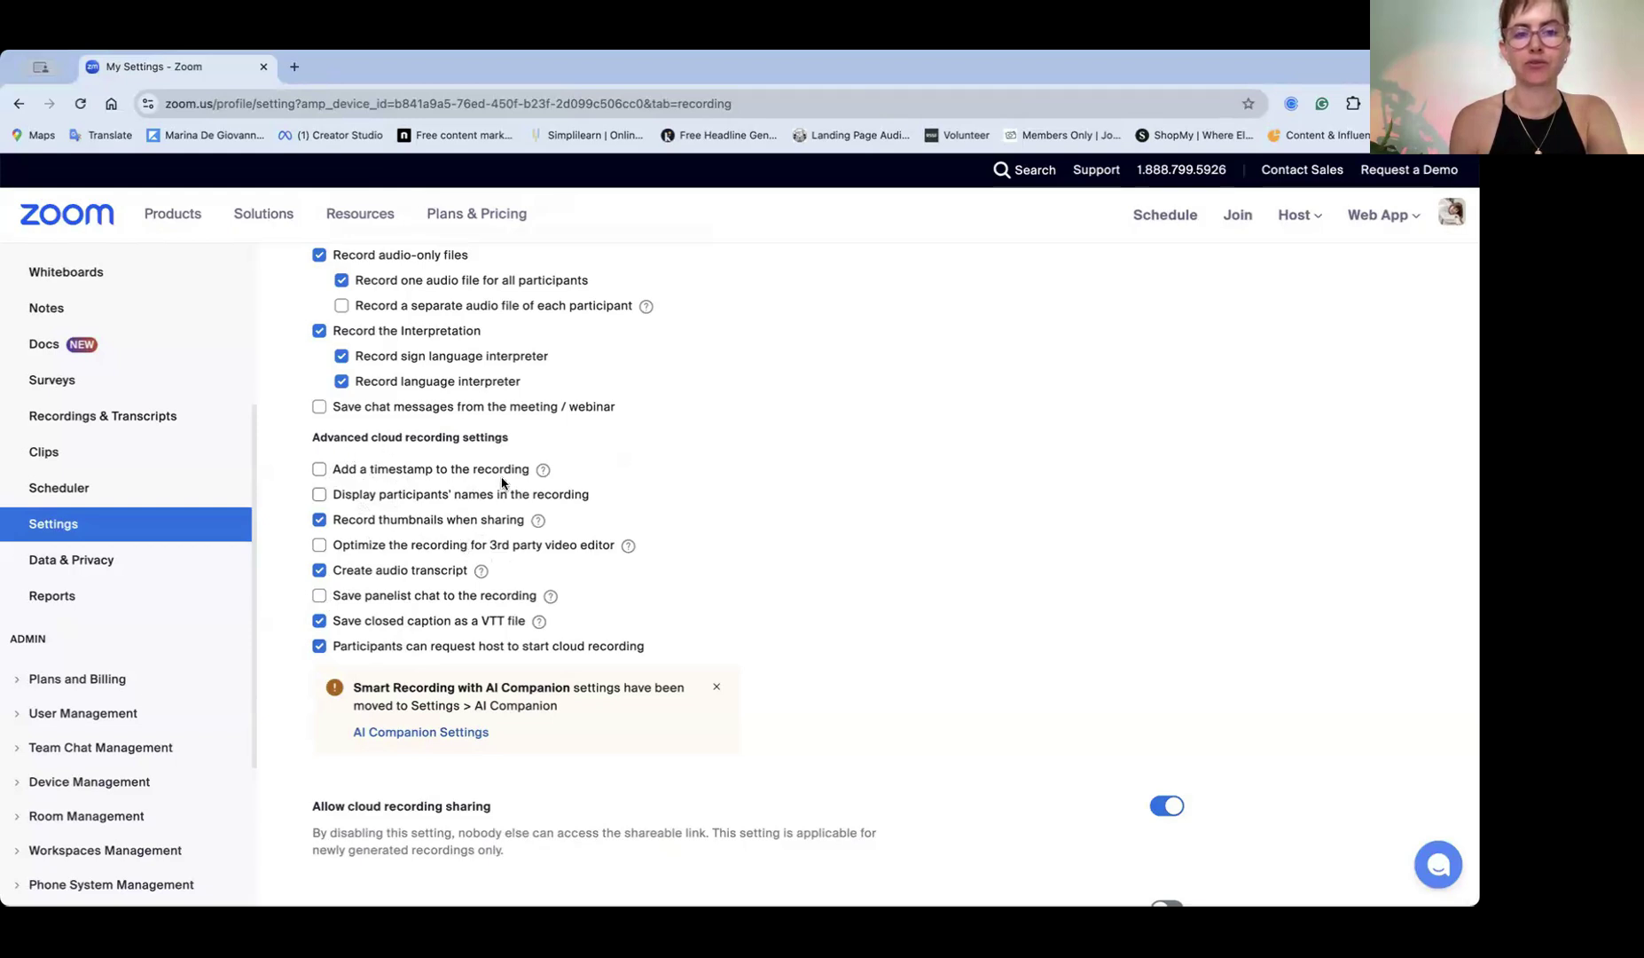
scroll(463, 530, "up", 1)
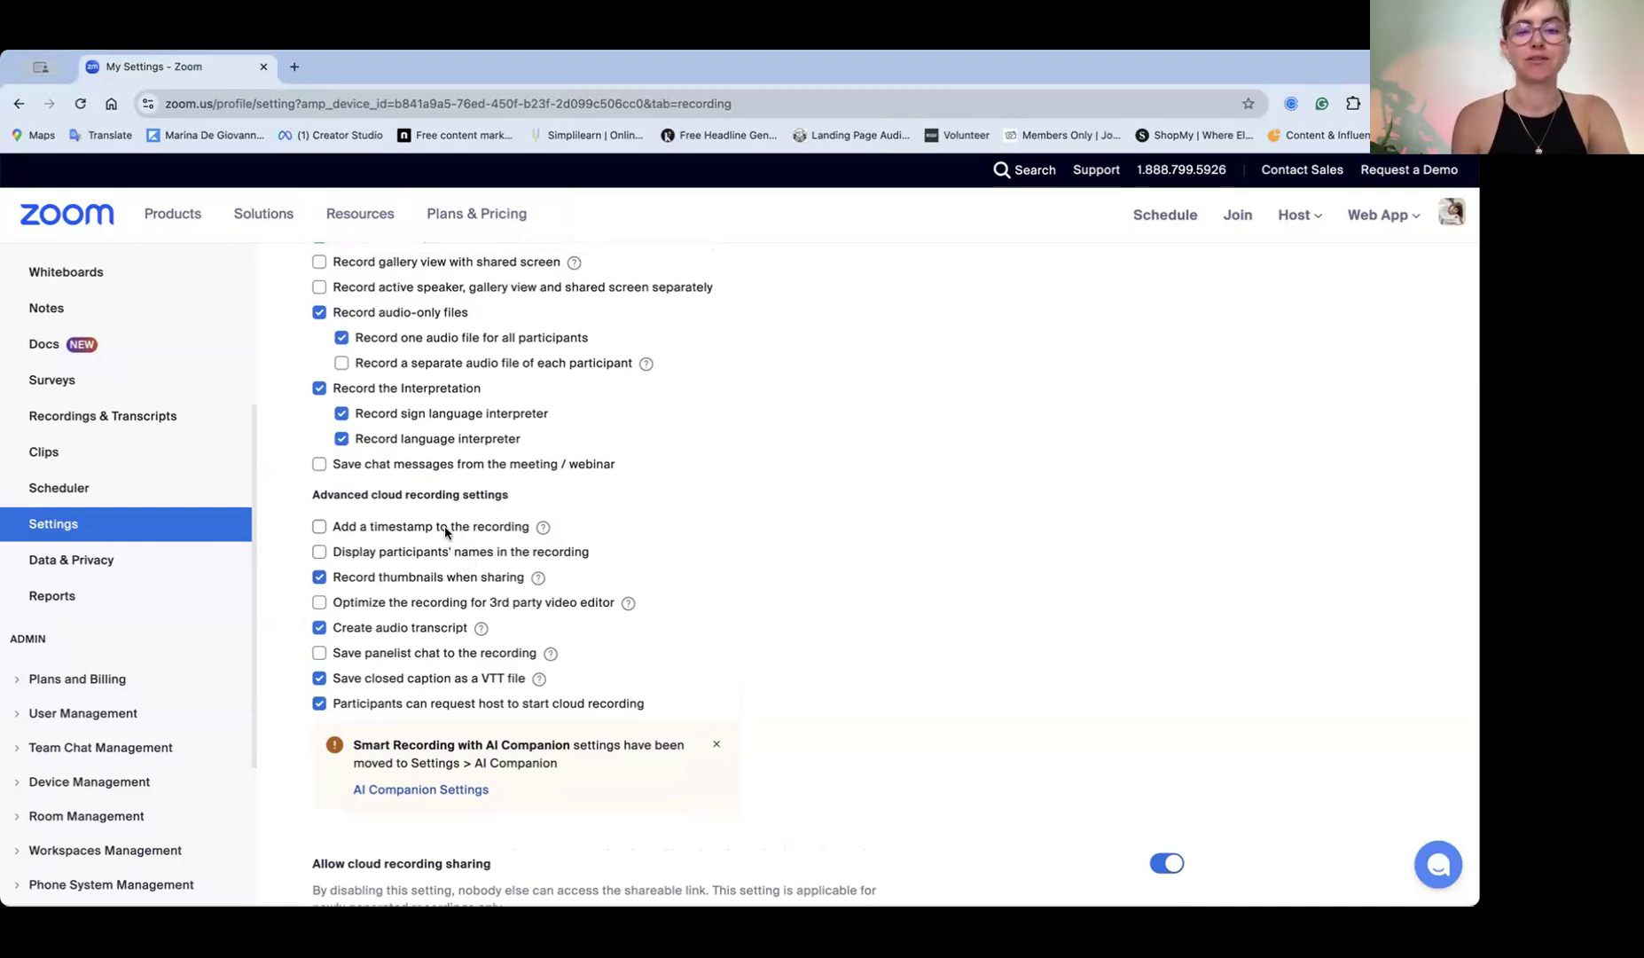
scroll(445, 530, "up", 2)
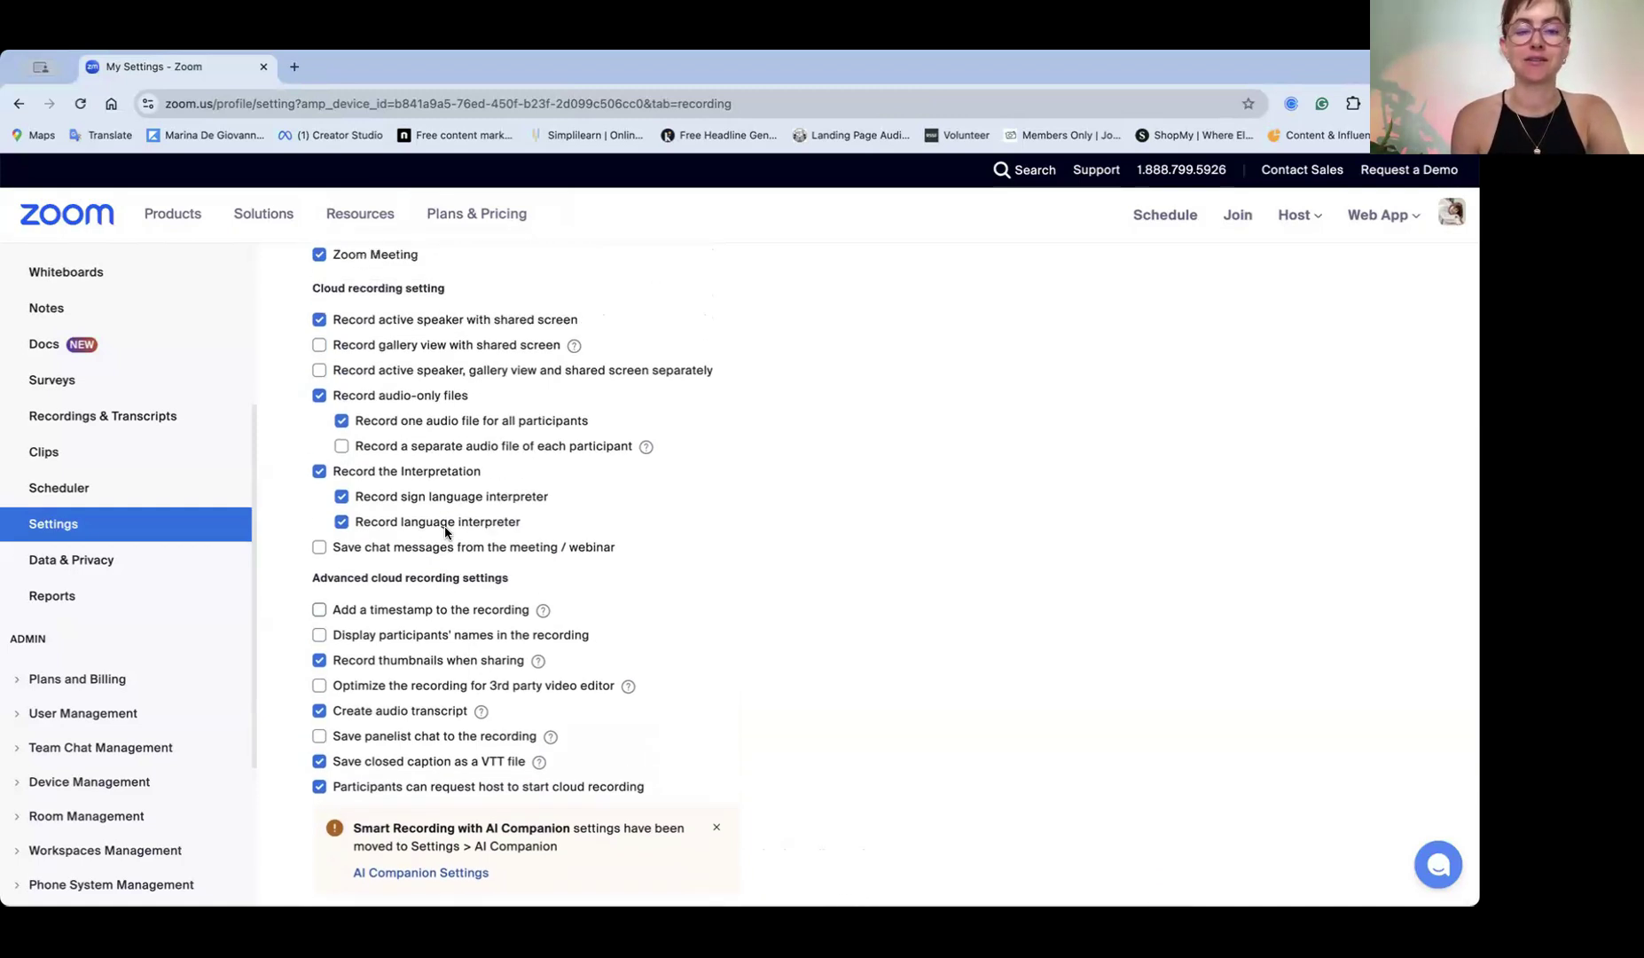
scroll(445, 530, "down", 2)
scroll(445, 530, "up", 6)
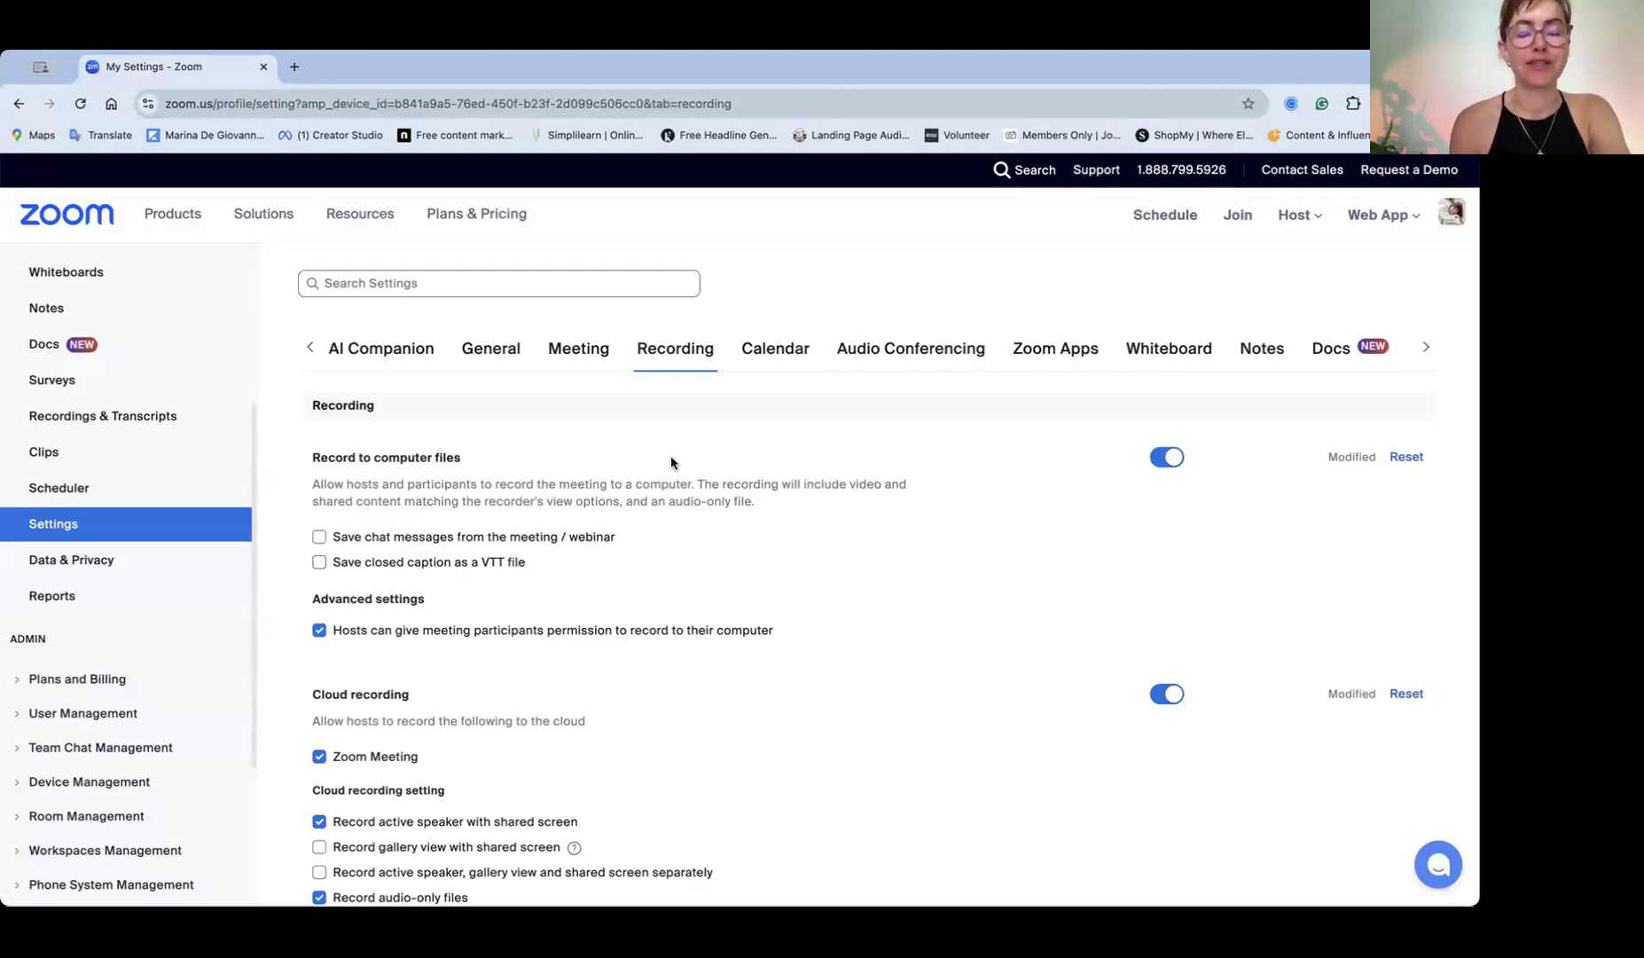
scroll(165, 444, "up", 3)
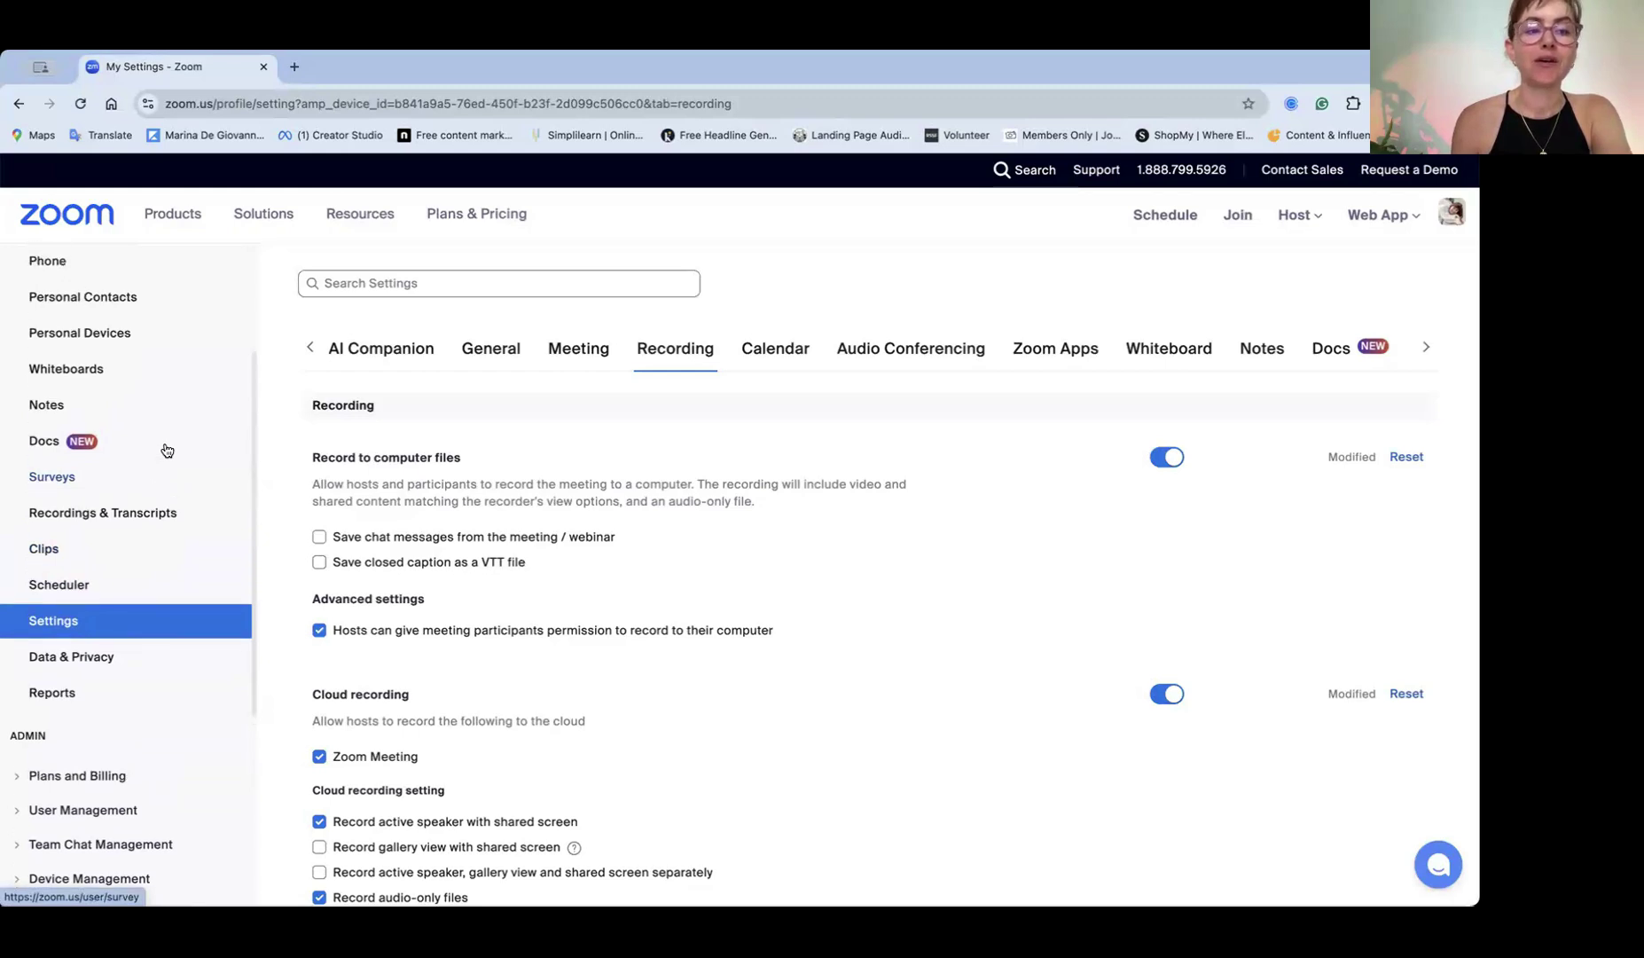
scroll(100, 555, "up", 1)
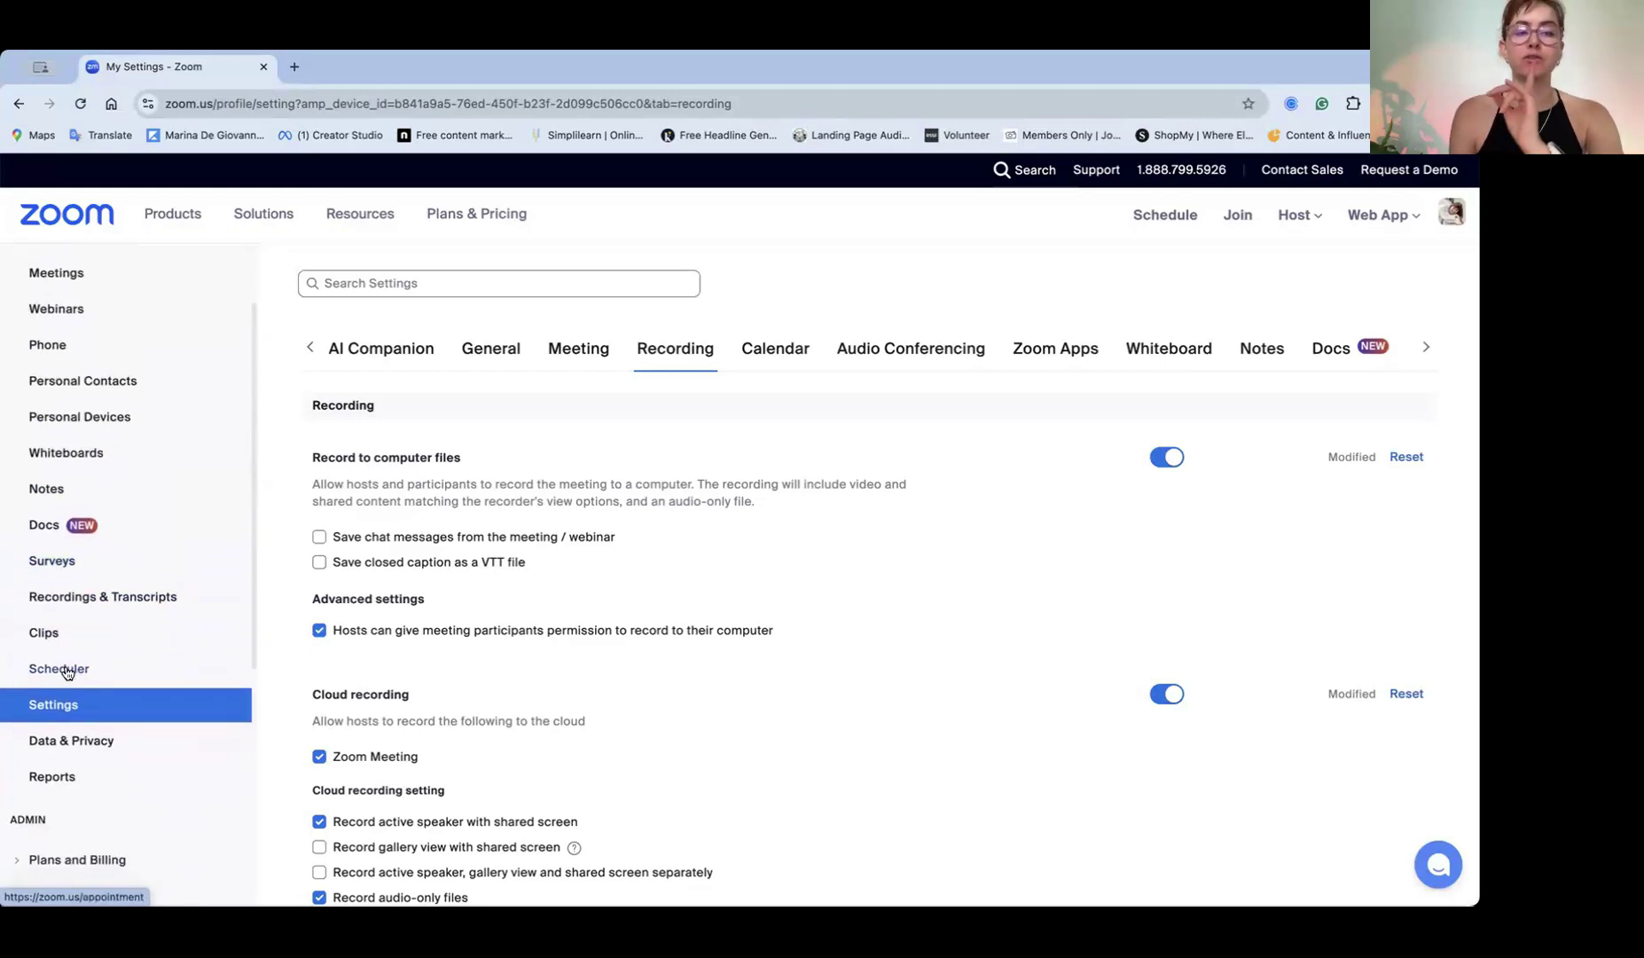
left_click(66, 598)
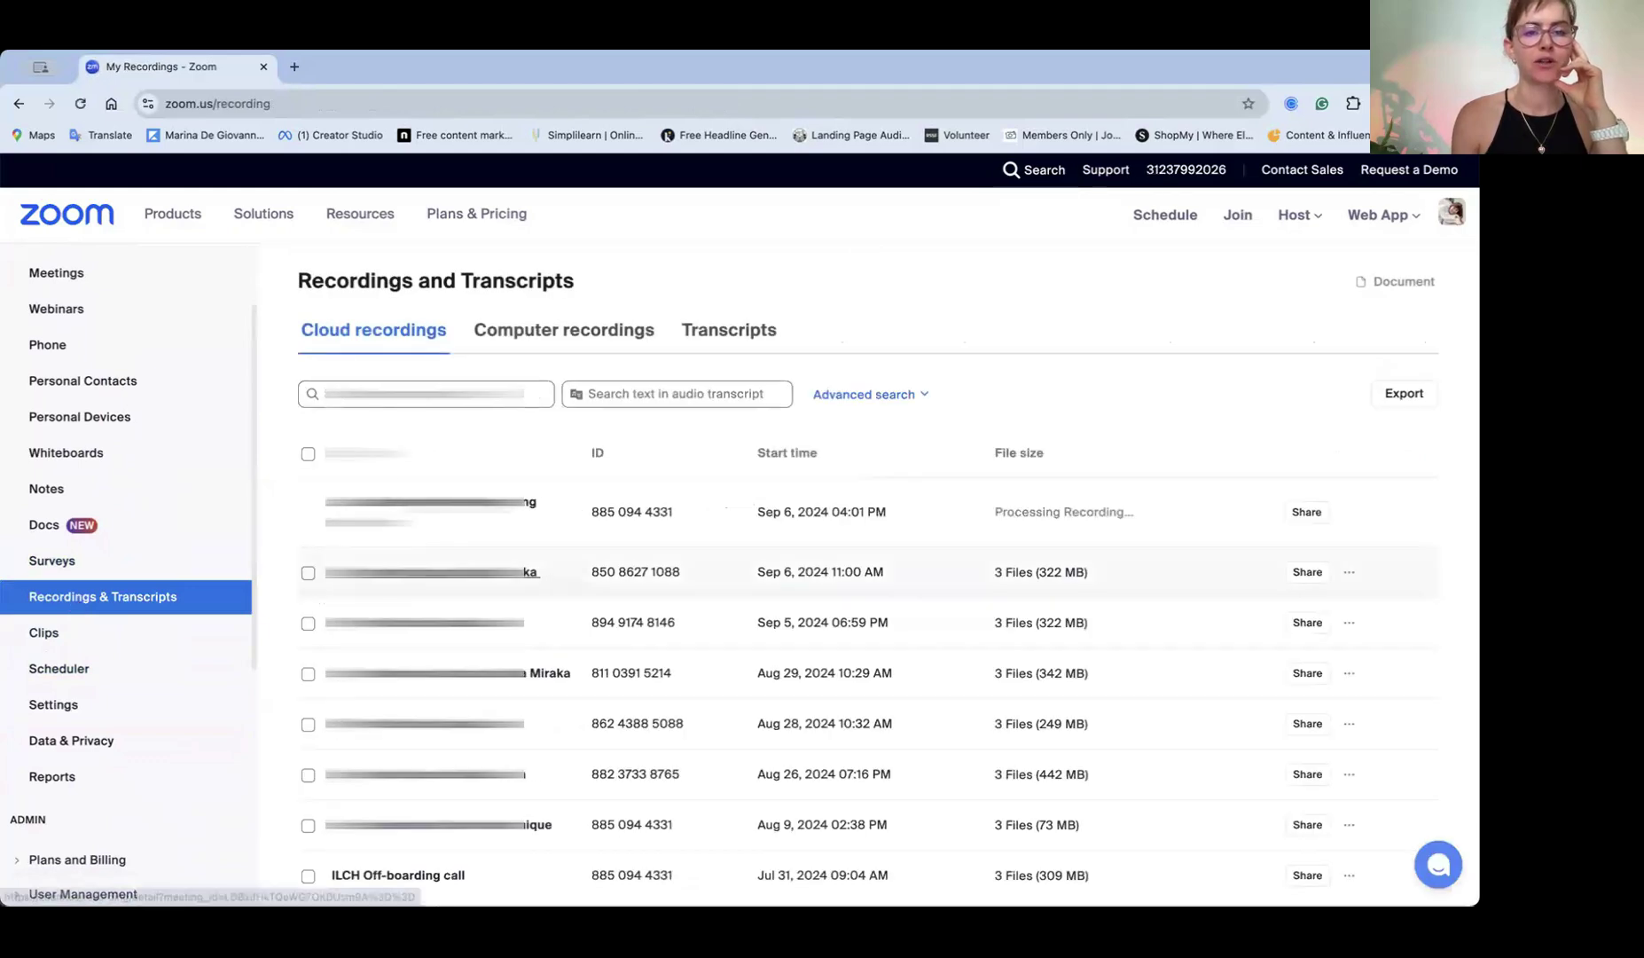
scroll(435, 375, "down", 5)
scroll(568, 427, "up", 5)
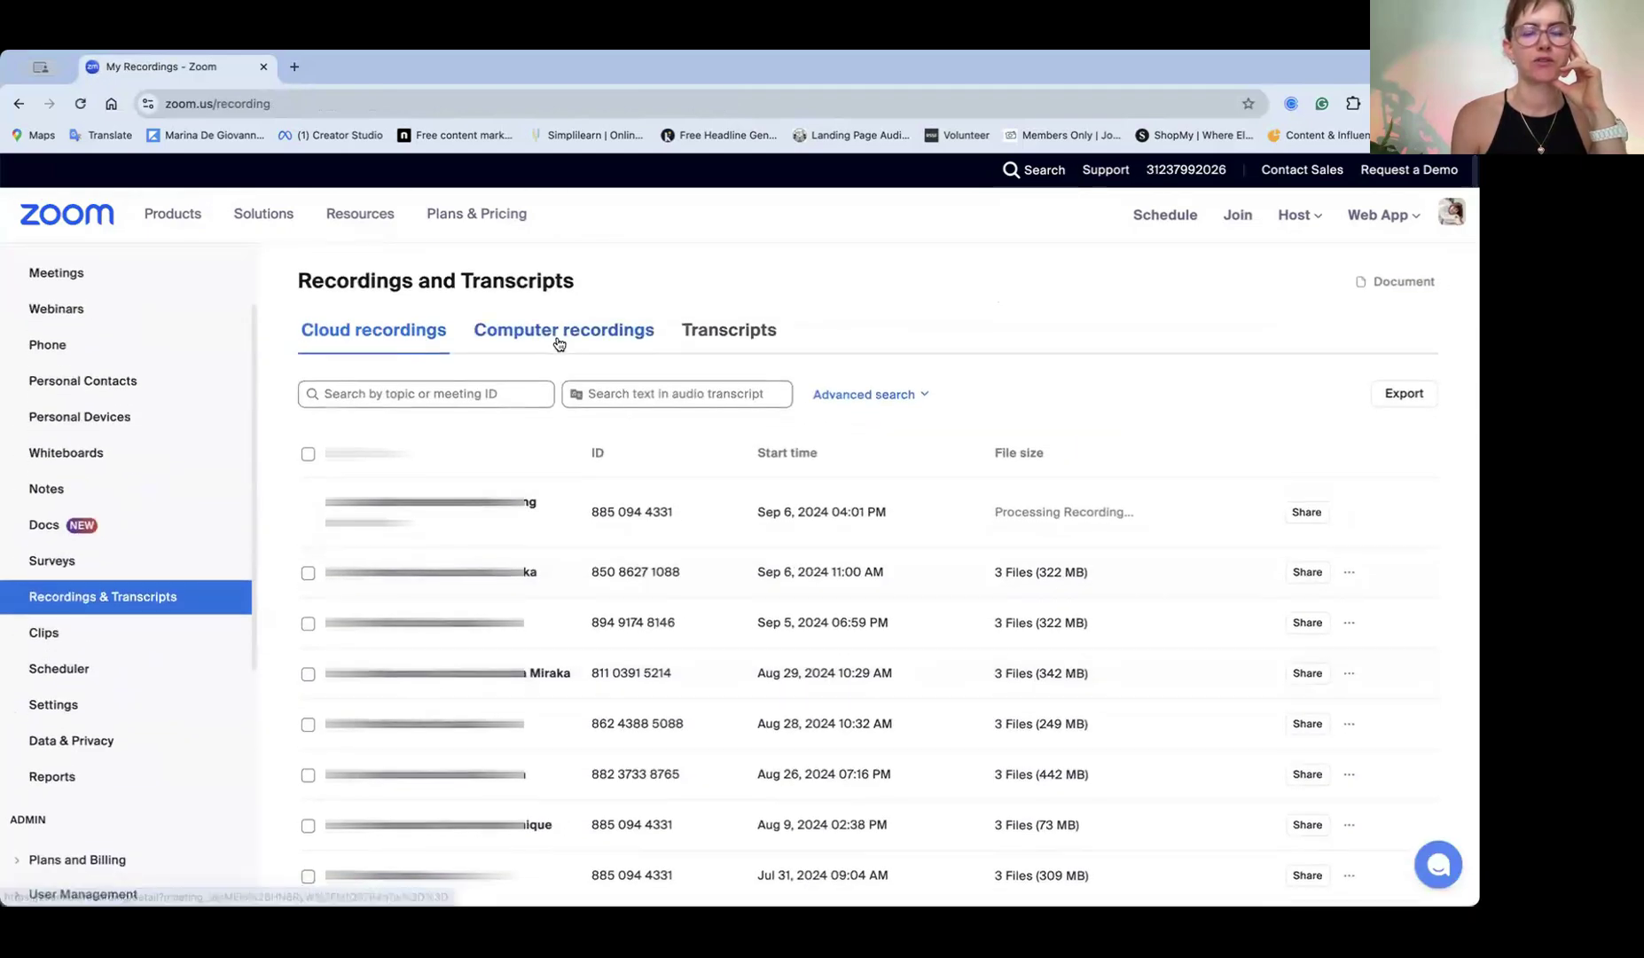
left_click(559, 343)
scroll(484, 594, "down", 3)
scroll(484, 594, "down", 3)
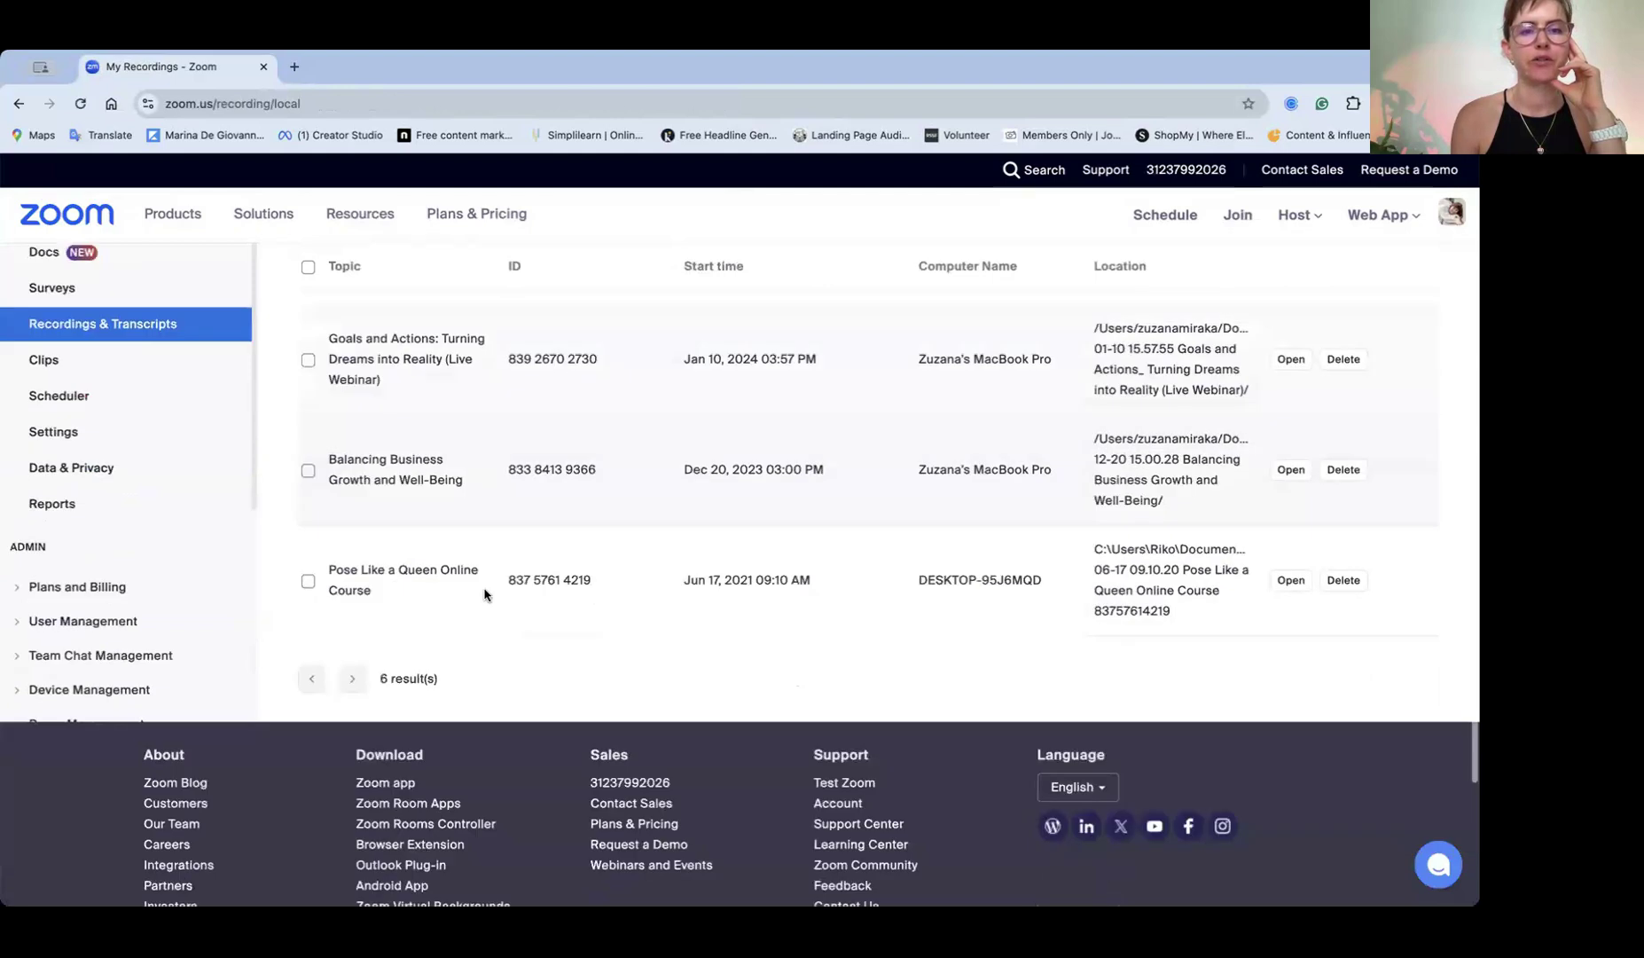
scroll(444, 396, "up", 3)
scroll(694, 577, "down", 3)
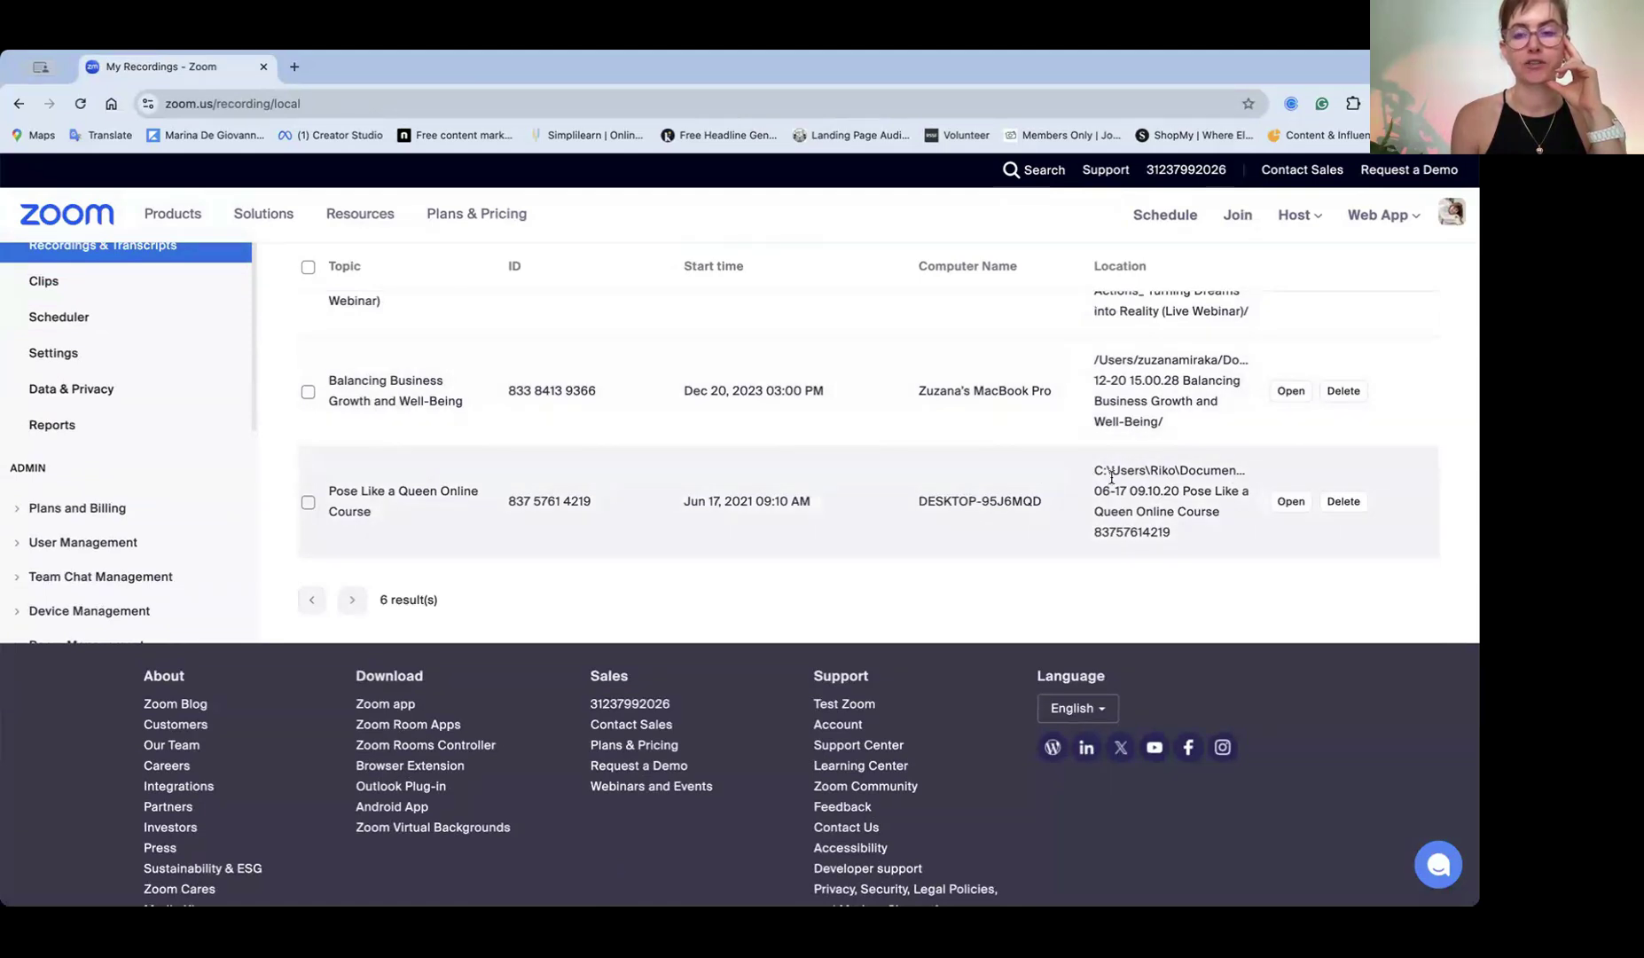
scroll(735, 441, "up", 6)
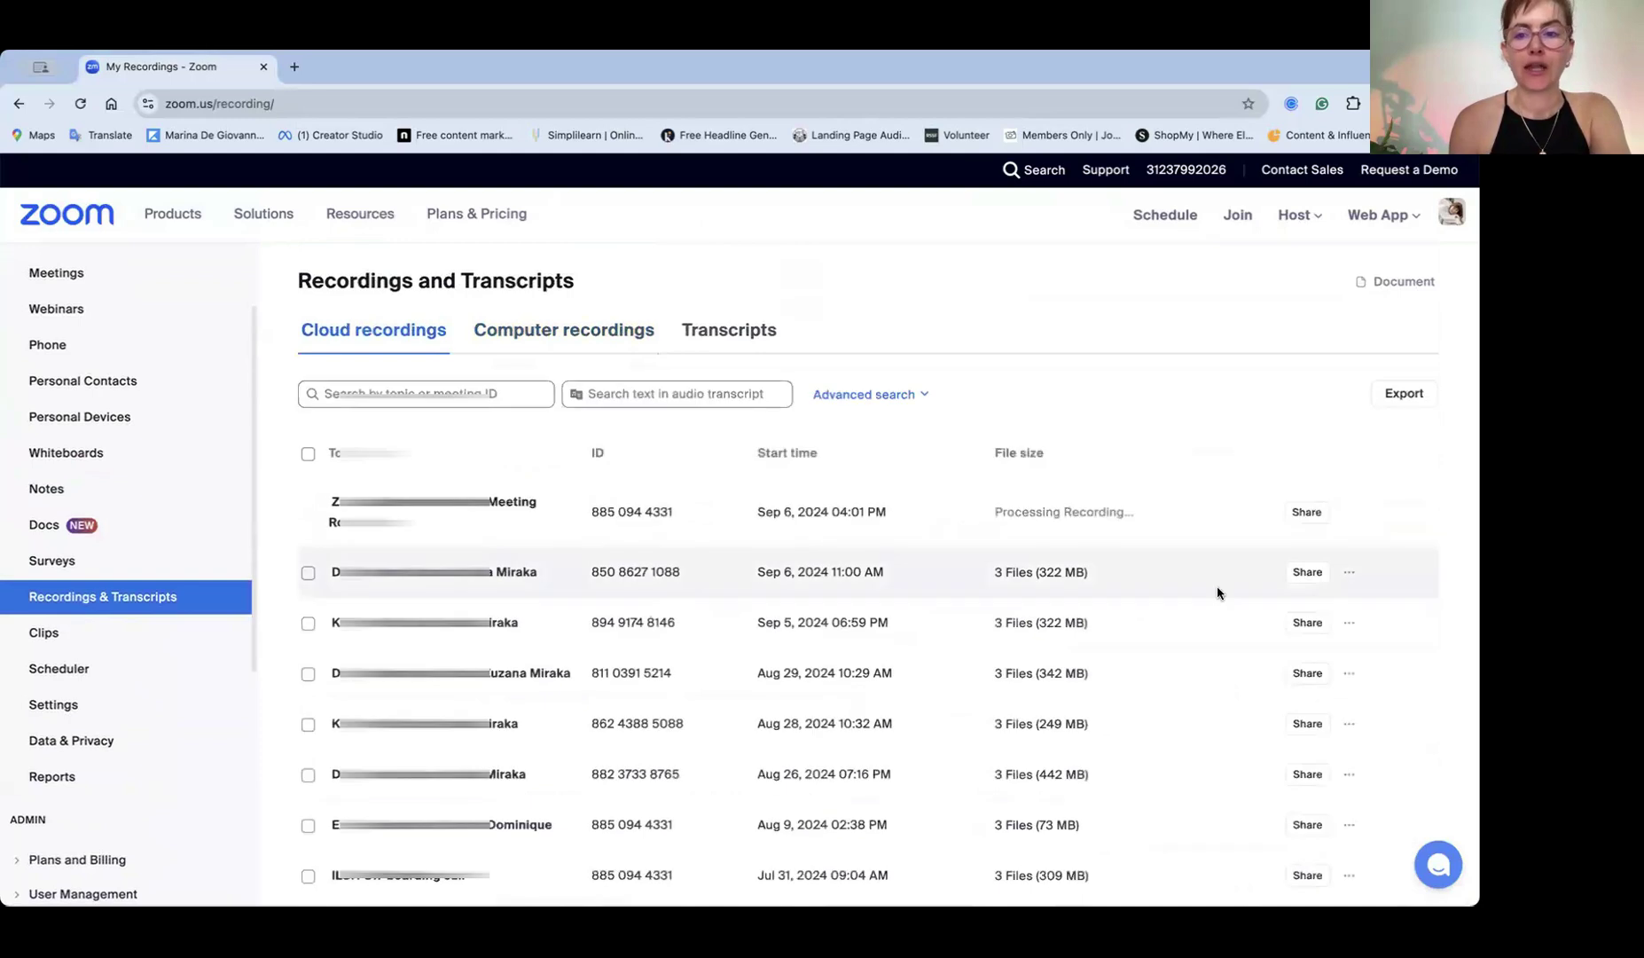
scroll(1315, 578, "down", 1)
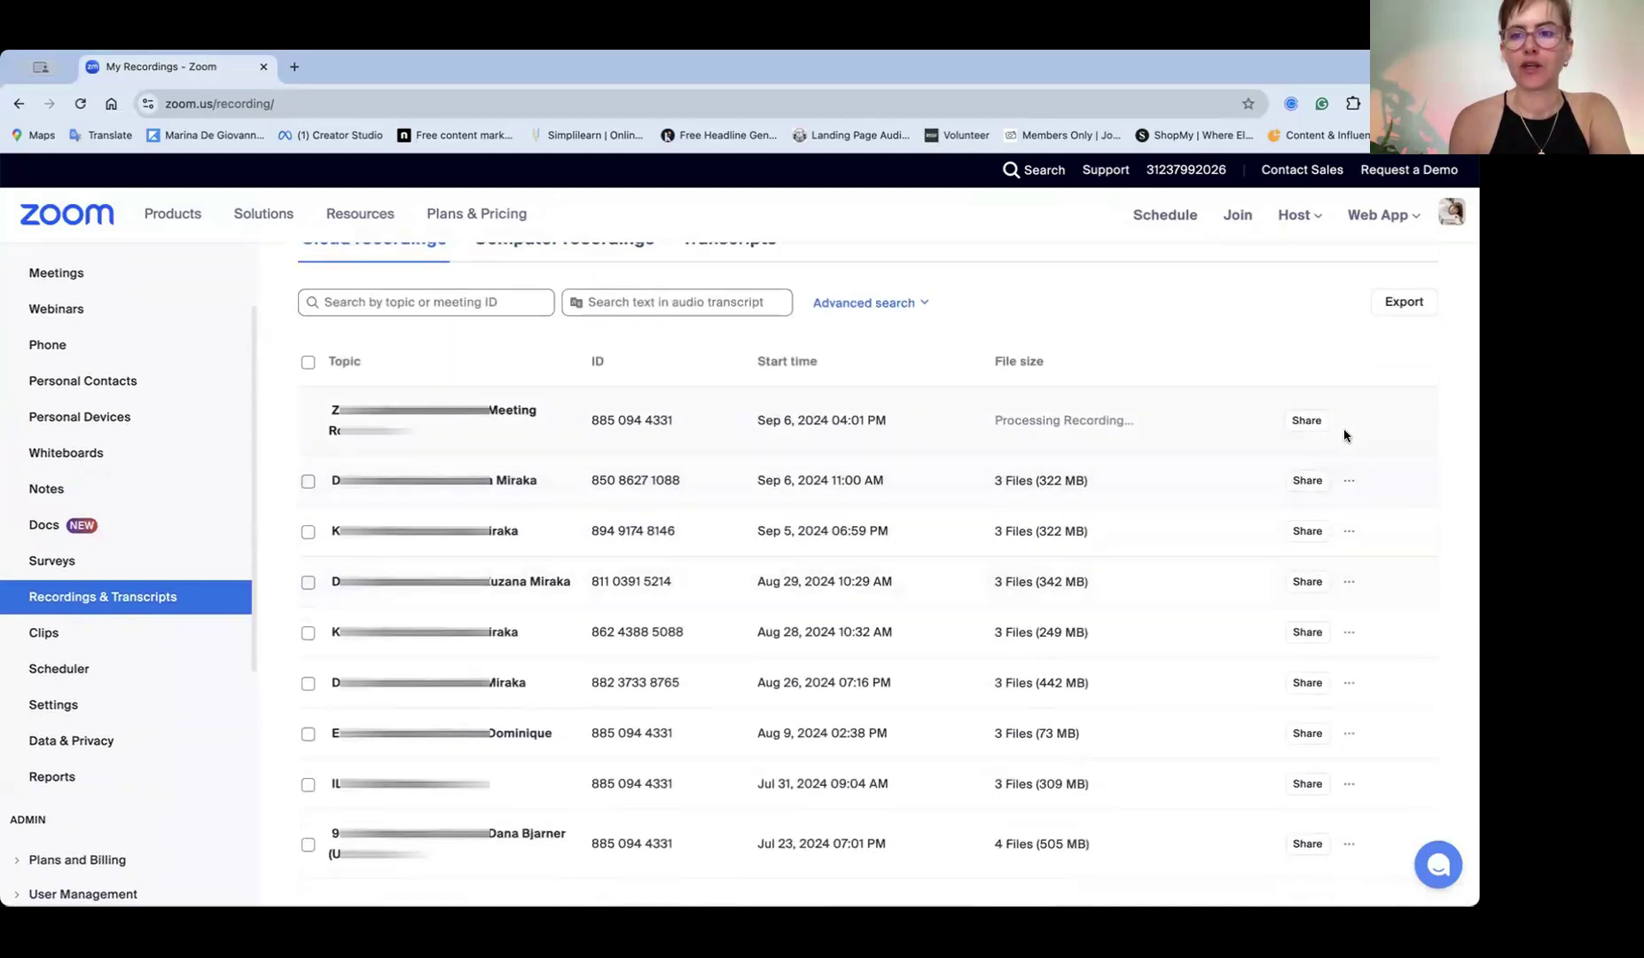
- Check and close the Sep 6 recording's sharing options, then open the Jul 23 Strategy Call recording's details
left_click(1311, 480)
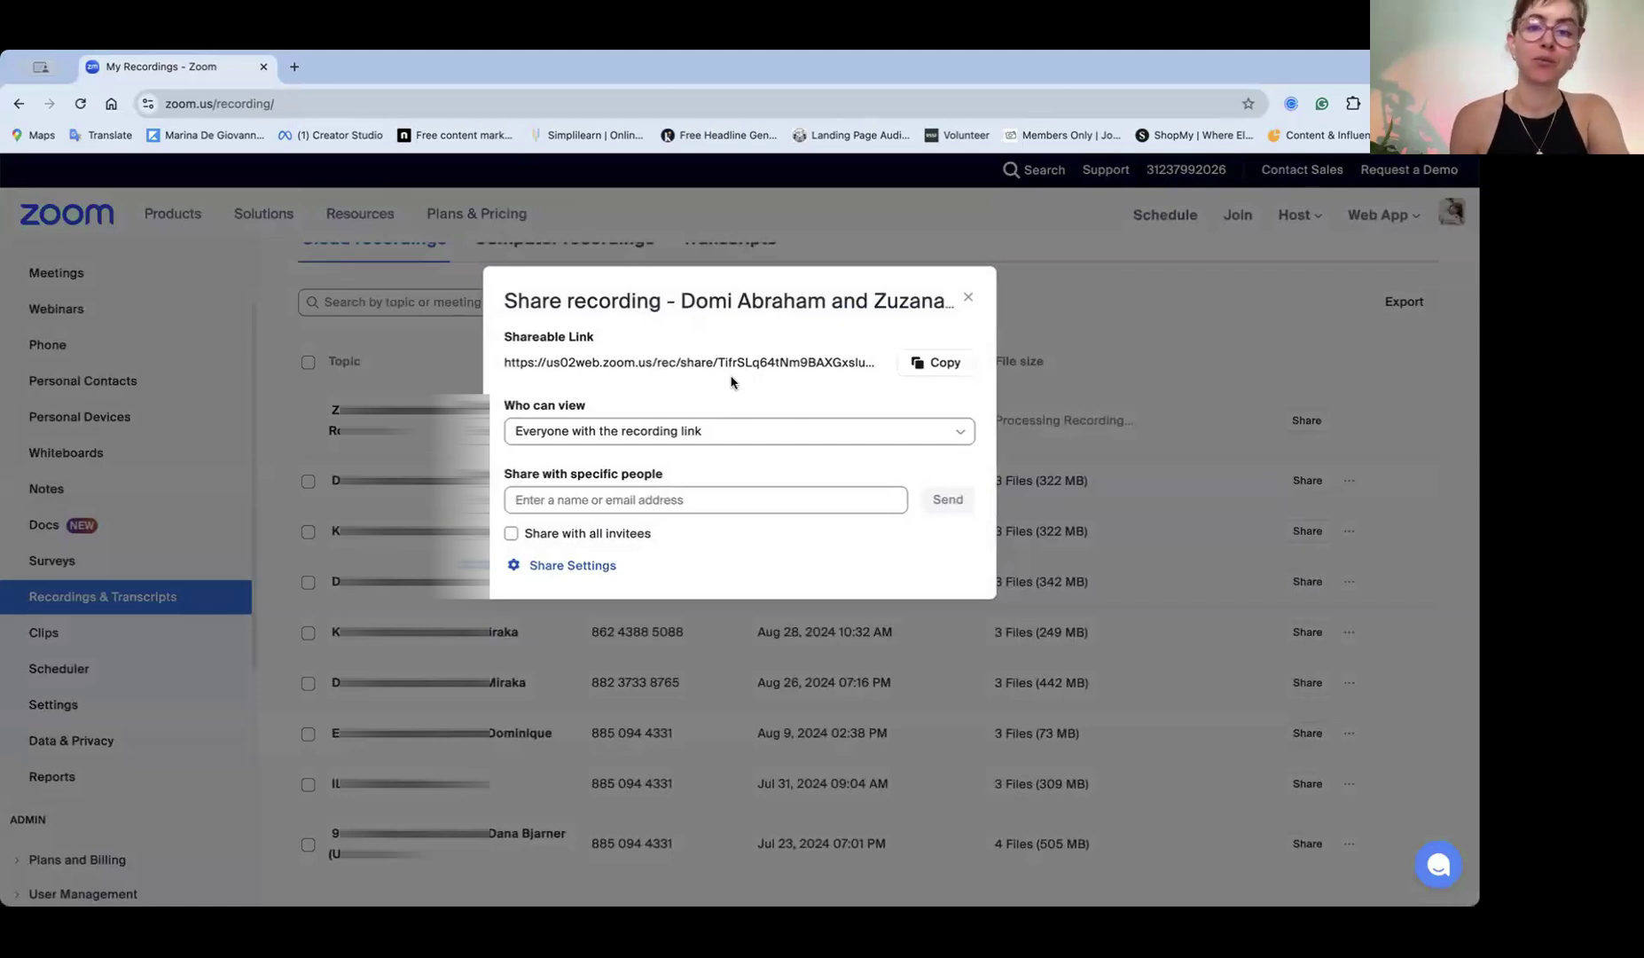
left_click(971, 299)
scroll(561, 455, "down", 5)
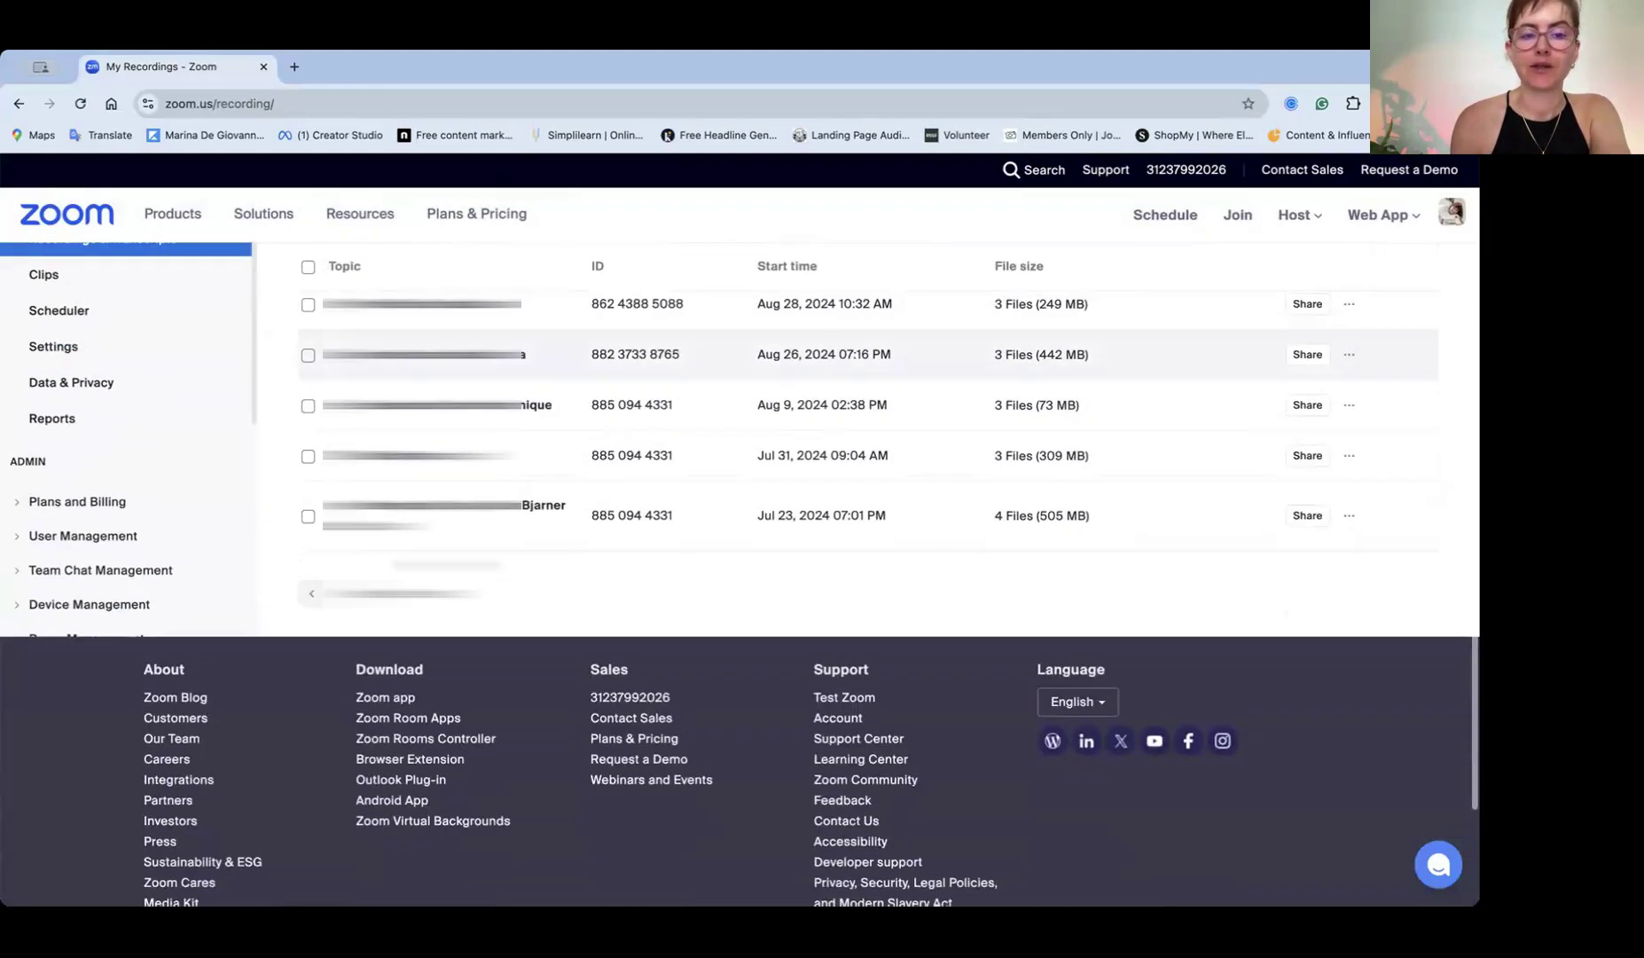
left_click(443, 424)
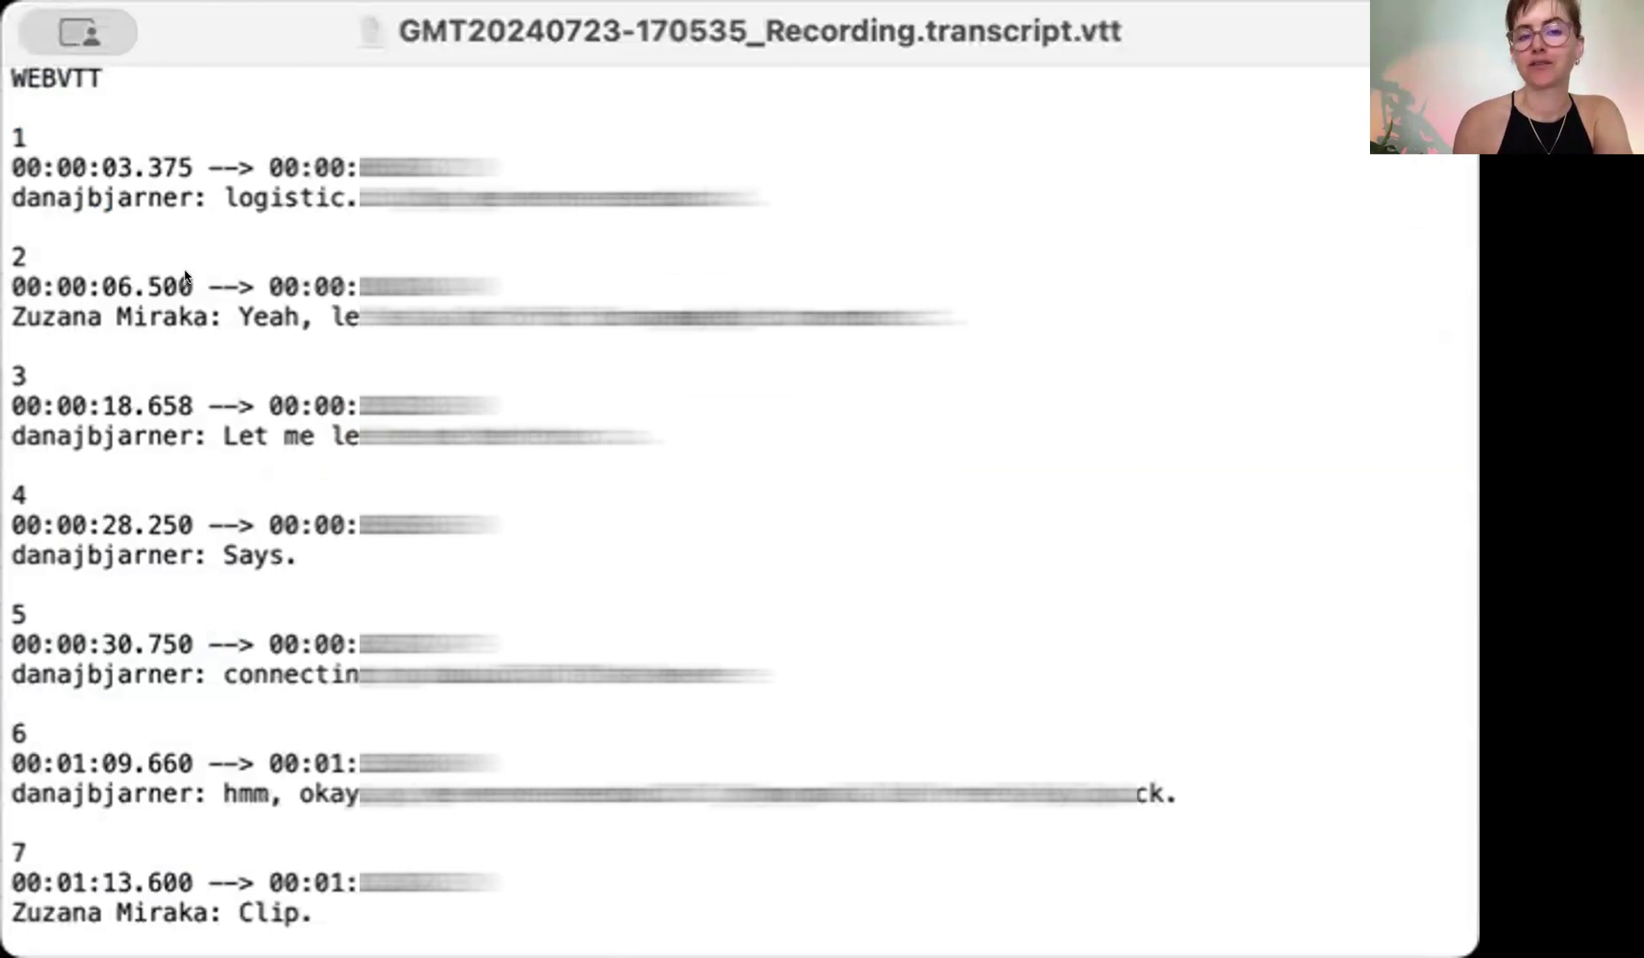
- Scroll through the transcript's early cues, selecting and then clearing one timestamp line
scroll(305, 375, "down", 3)
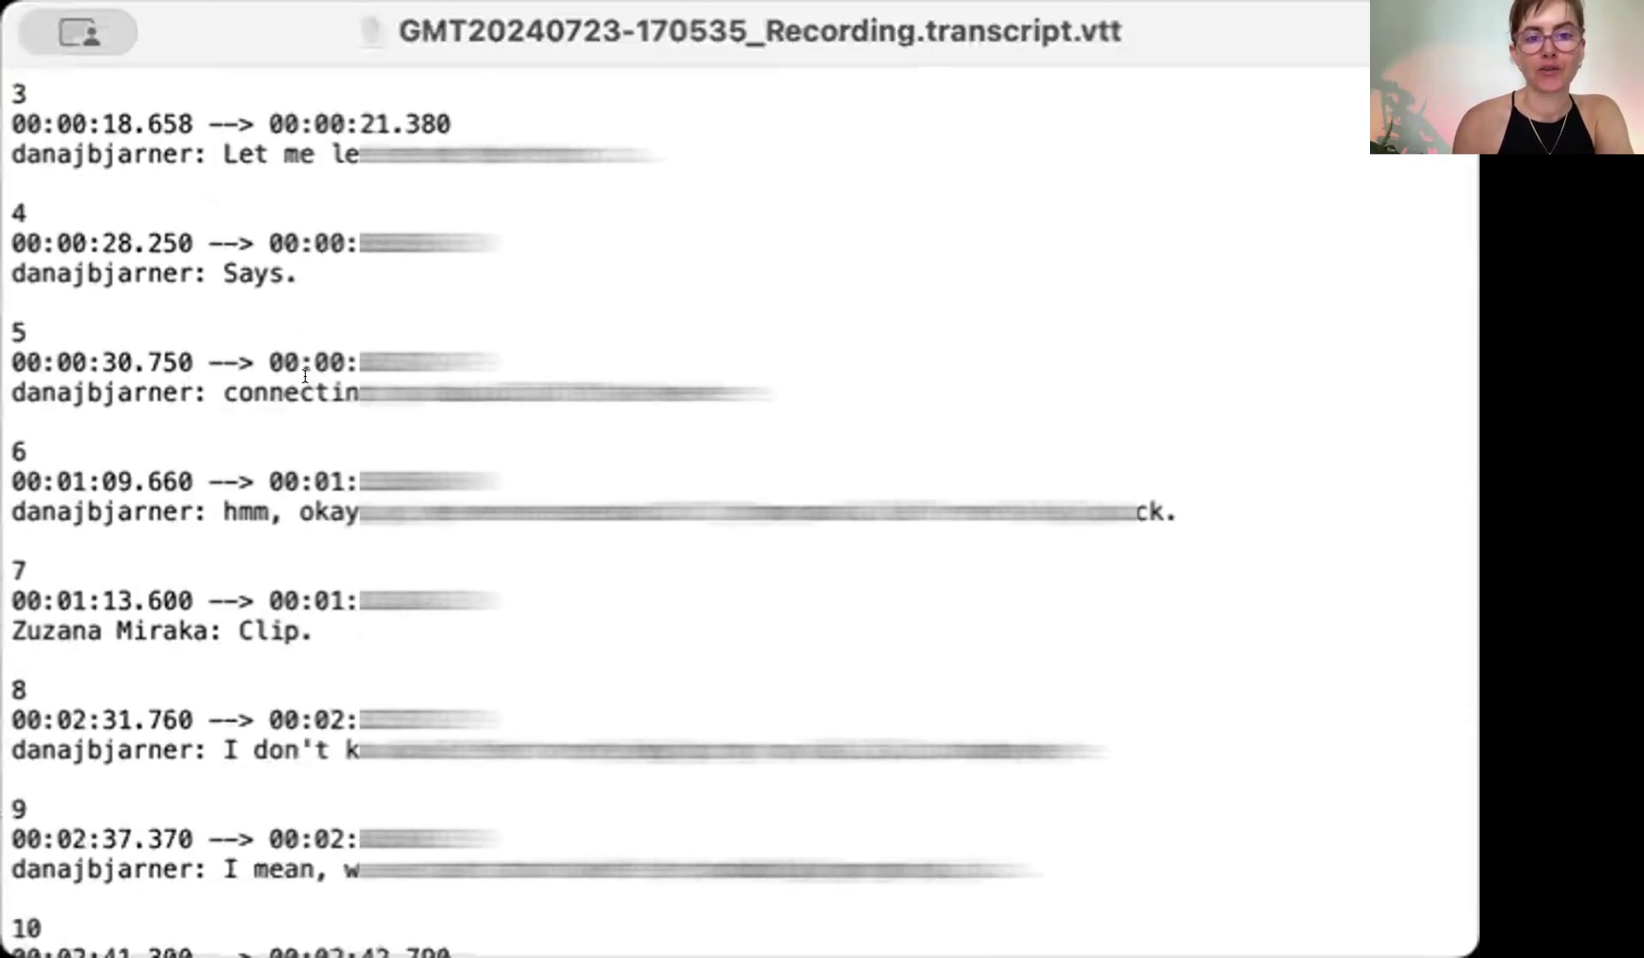
scroll(305, 375, "down", 7)
left_click_drag(100, 319, 483, 319)
left_click(336, 422)
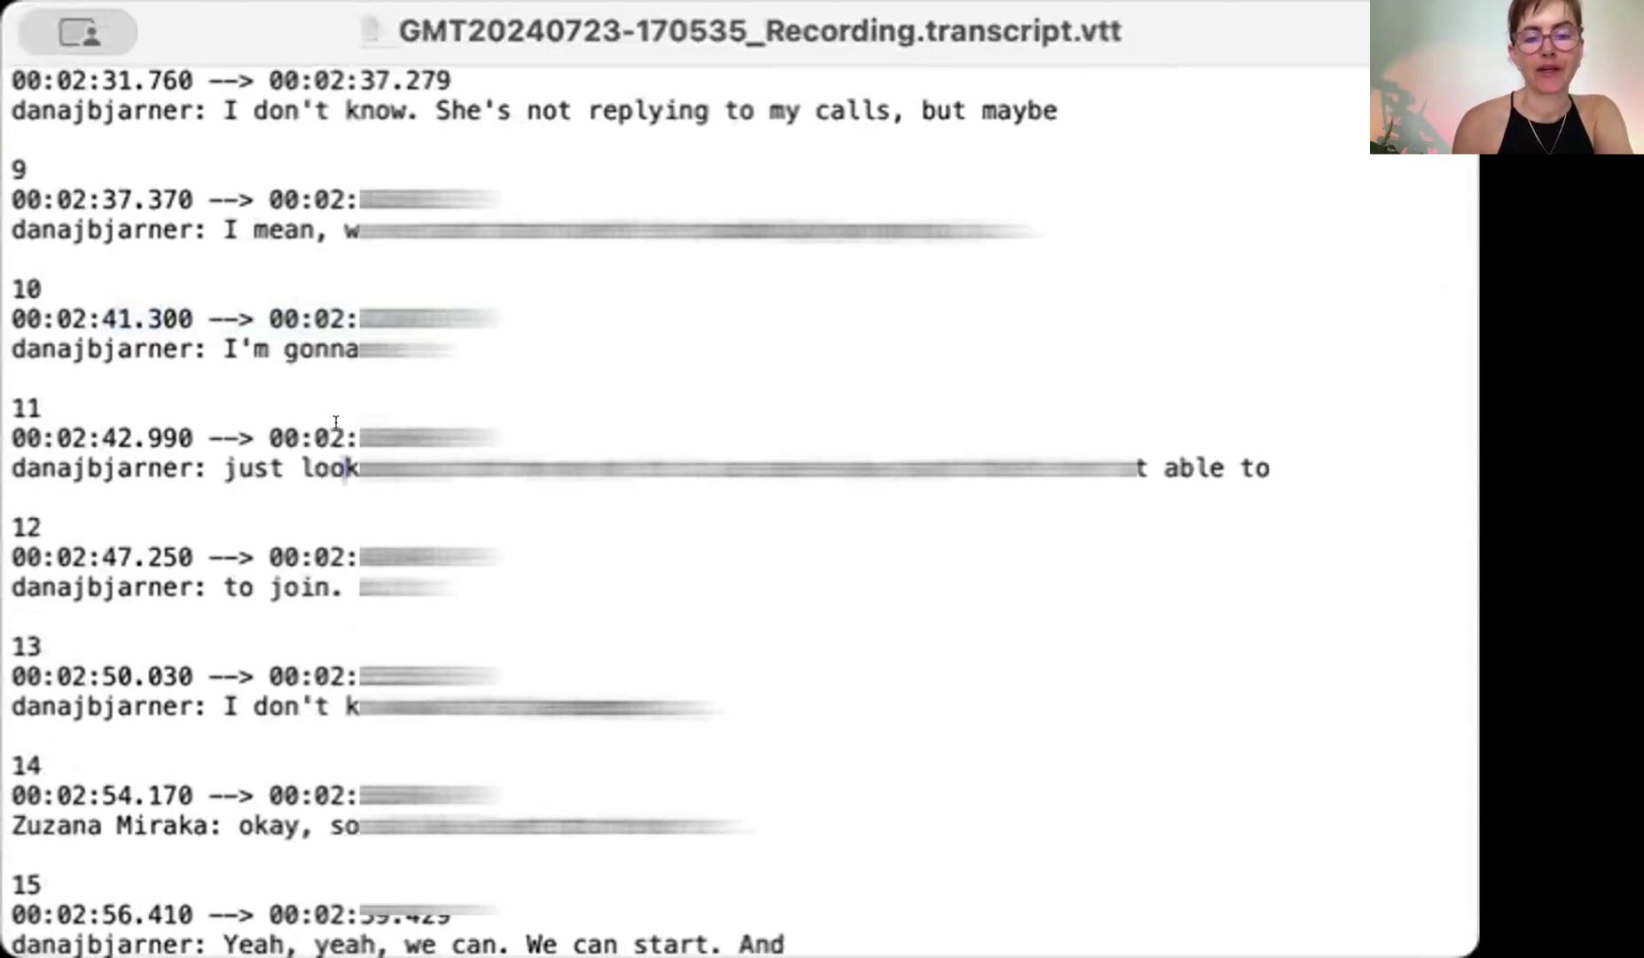
scroll(336, 422, "down", 20)
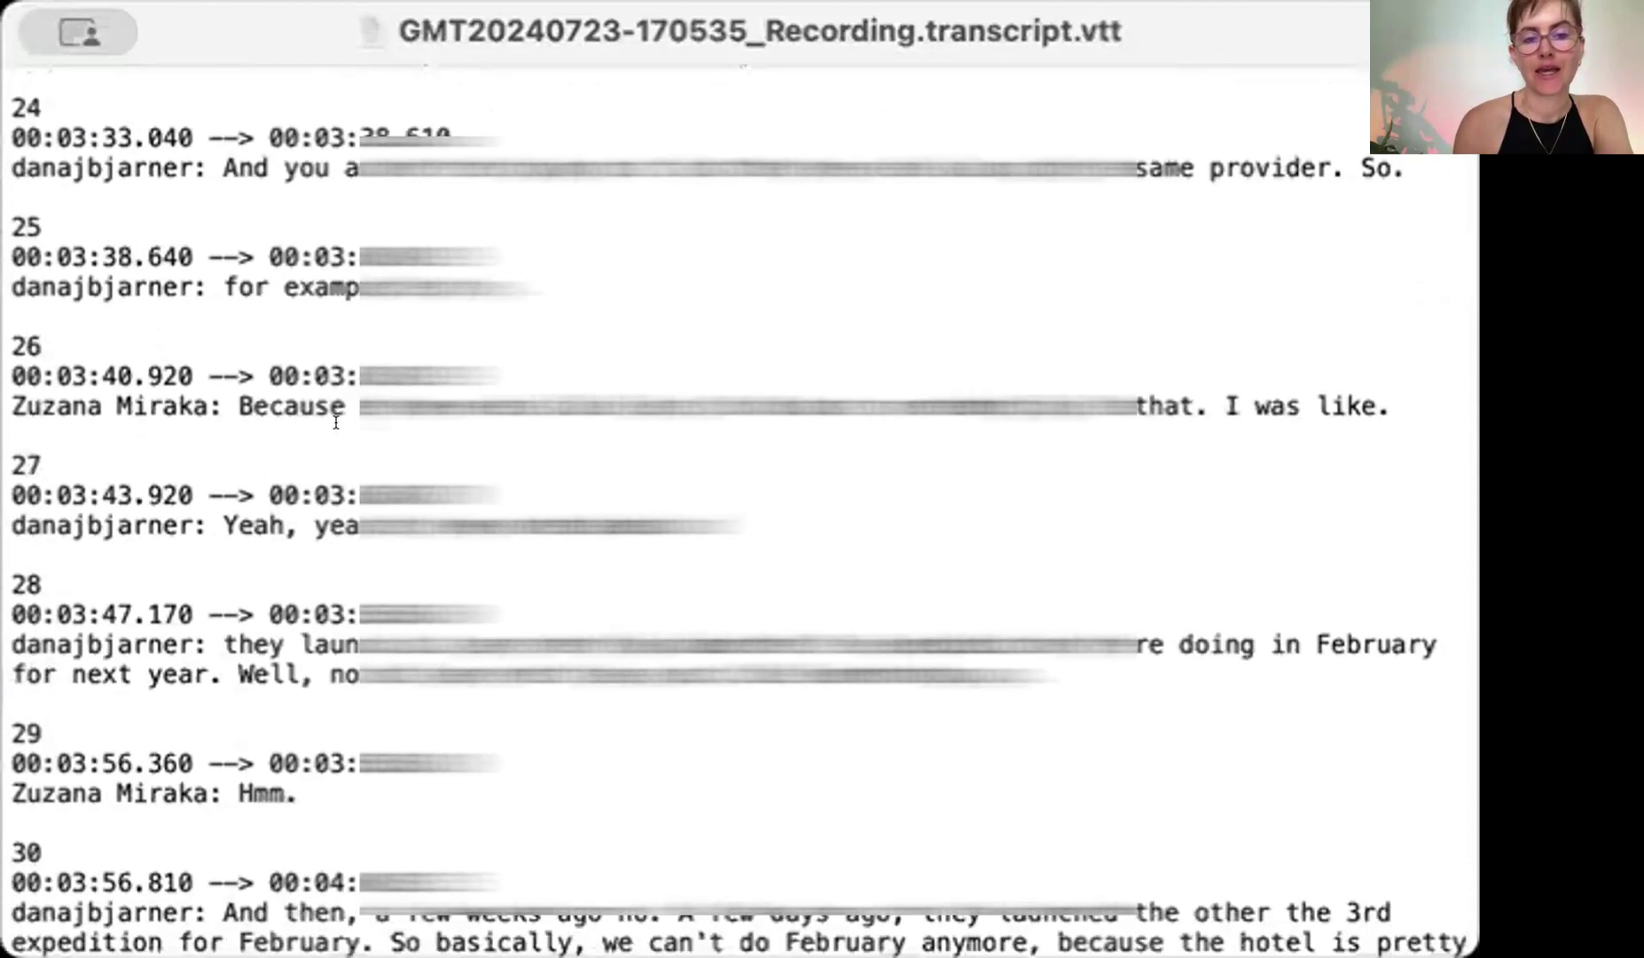
scroll(336, 422, "up", 10)
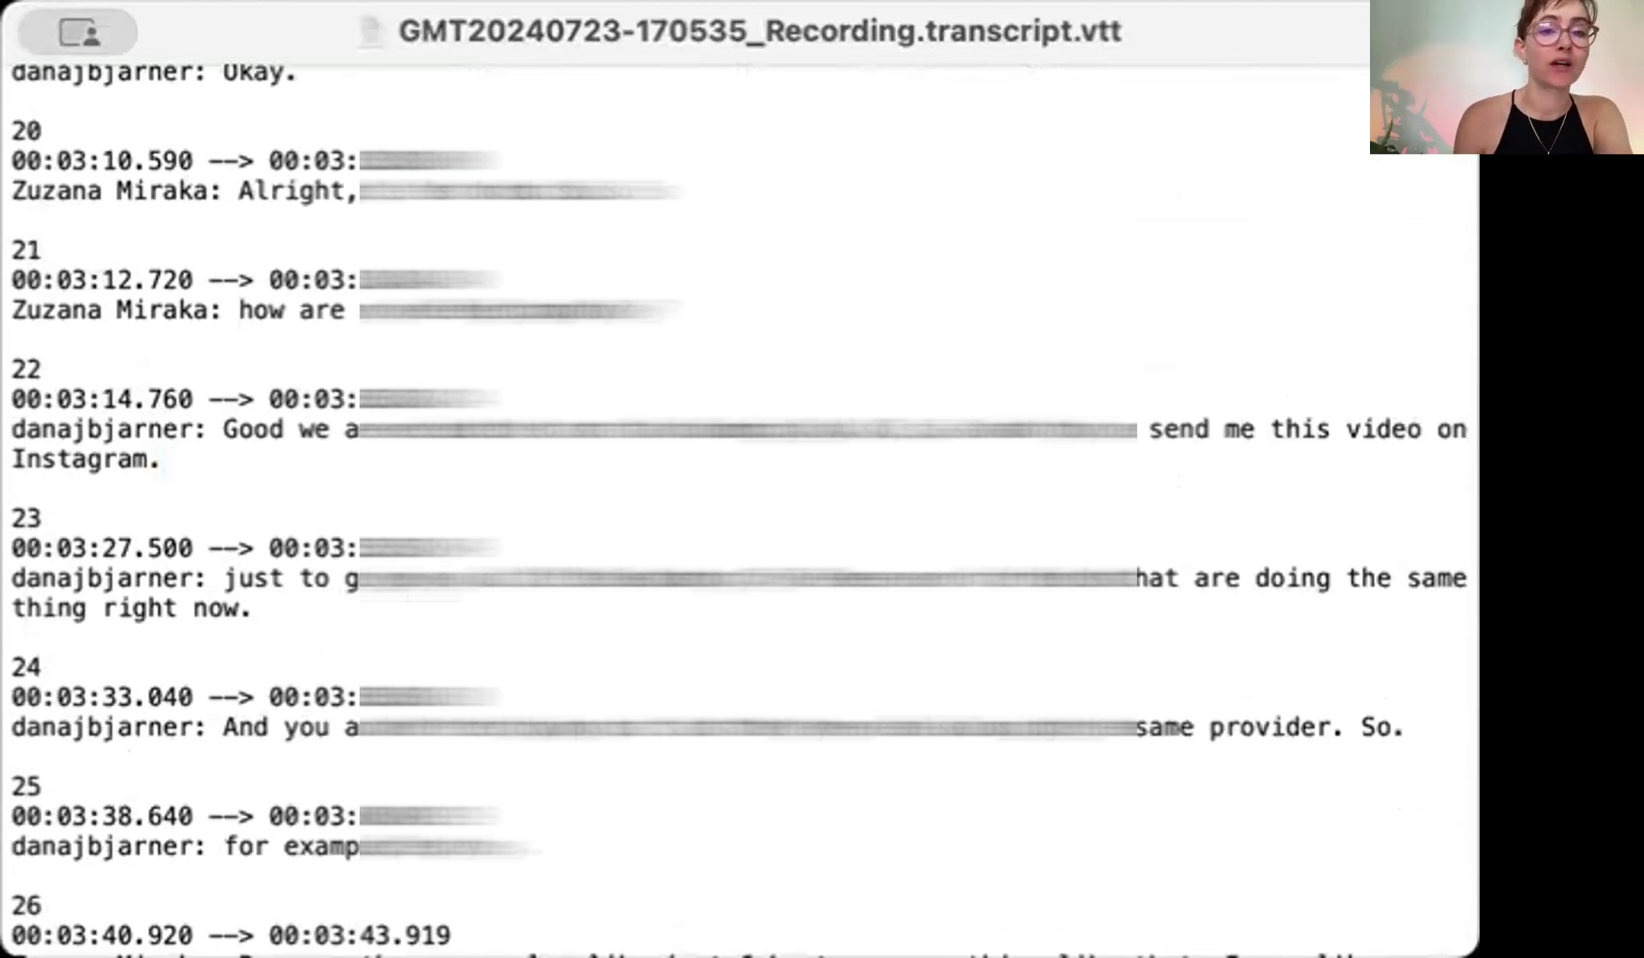
- Point out cue 23, cue 21's timestamp and the end of cue 23's text, then scroll further down
left_click(42, 517)
scroll(739, 497, "down", 3)
scroll(337, 452, "up", 5)
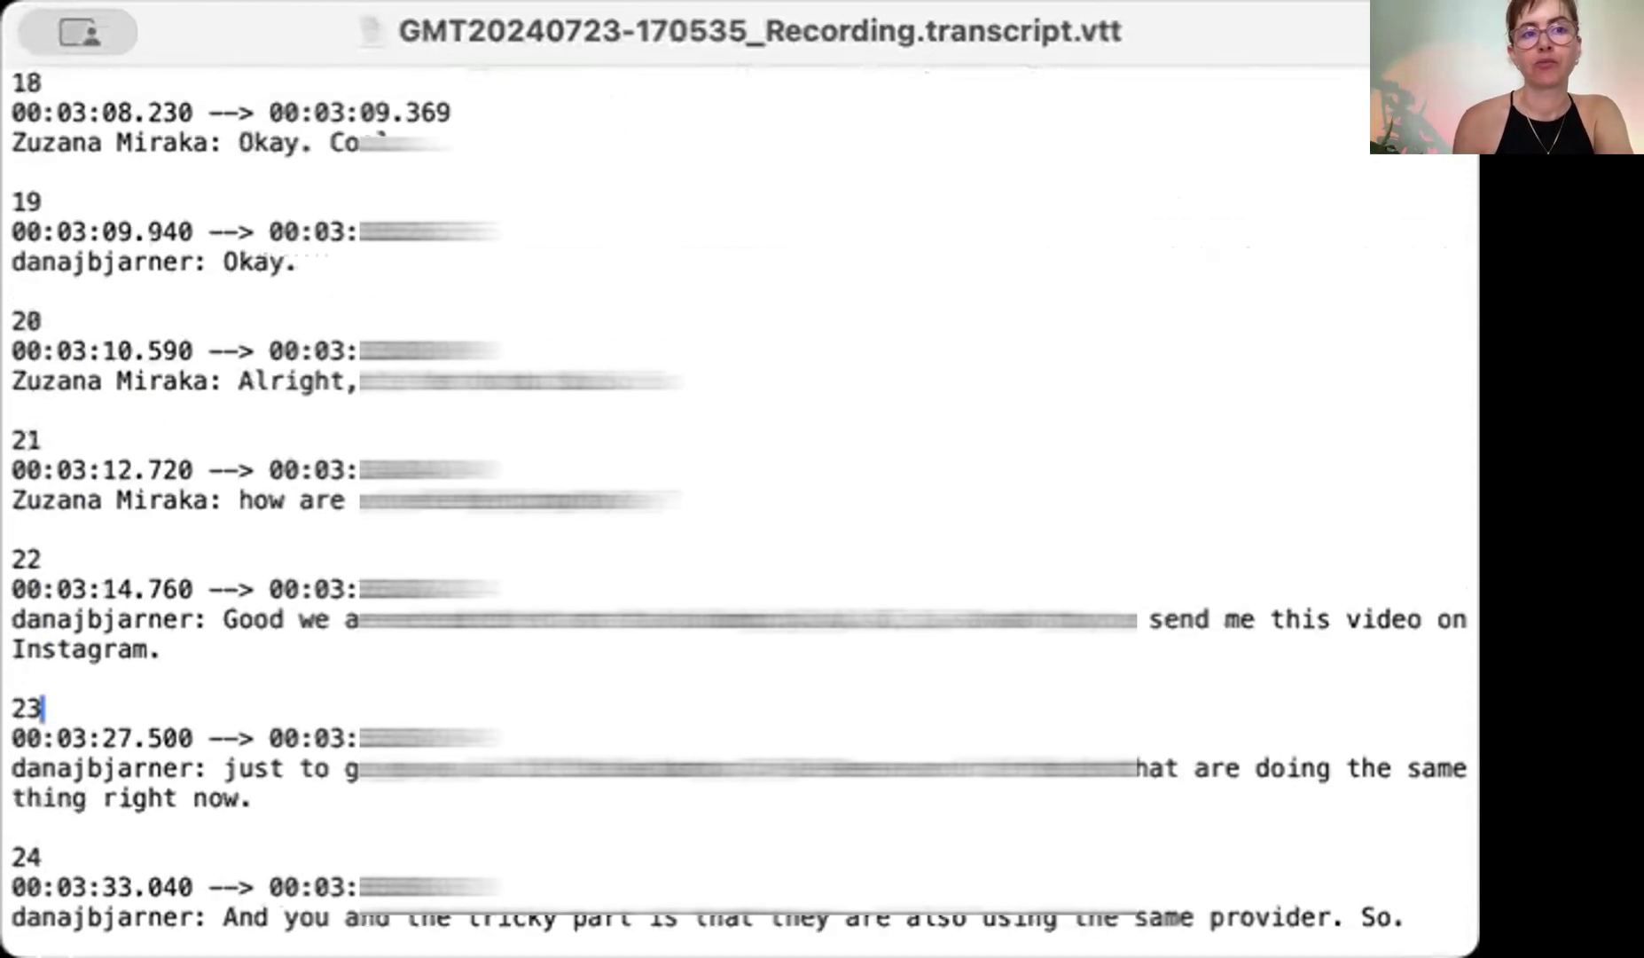
left_click(344, 470)
scroll(738, 497, "down", 5)
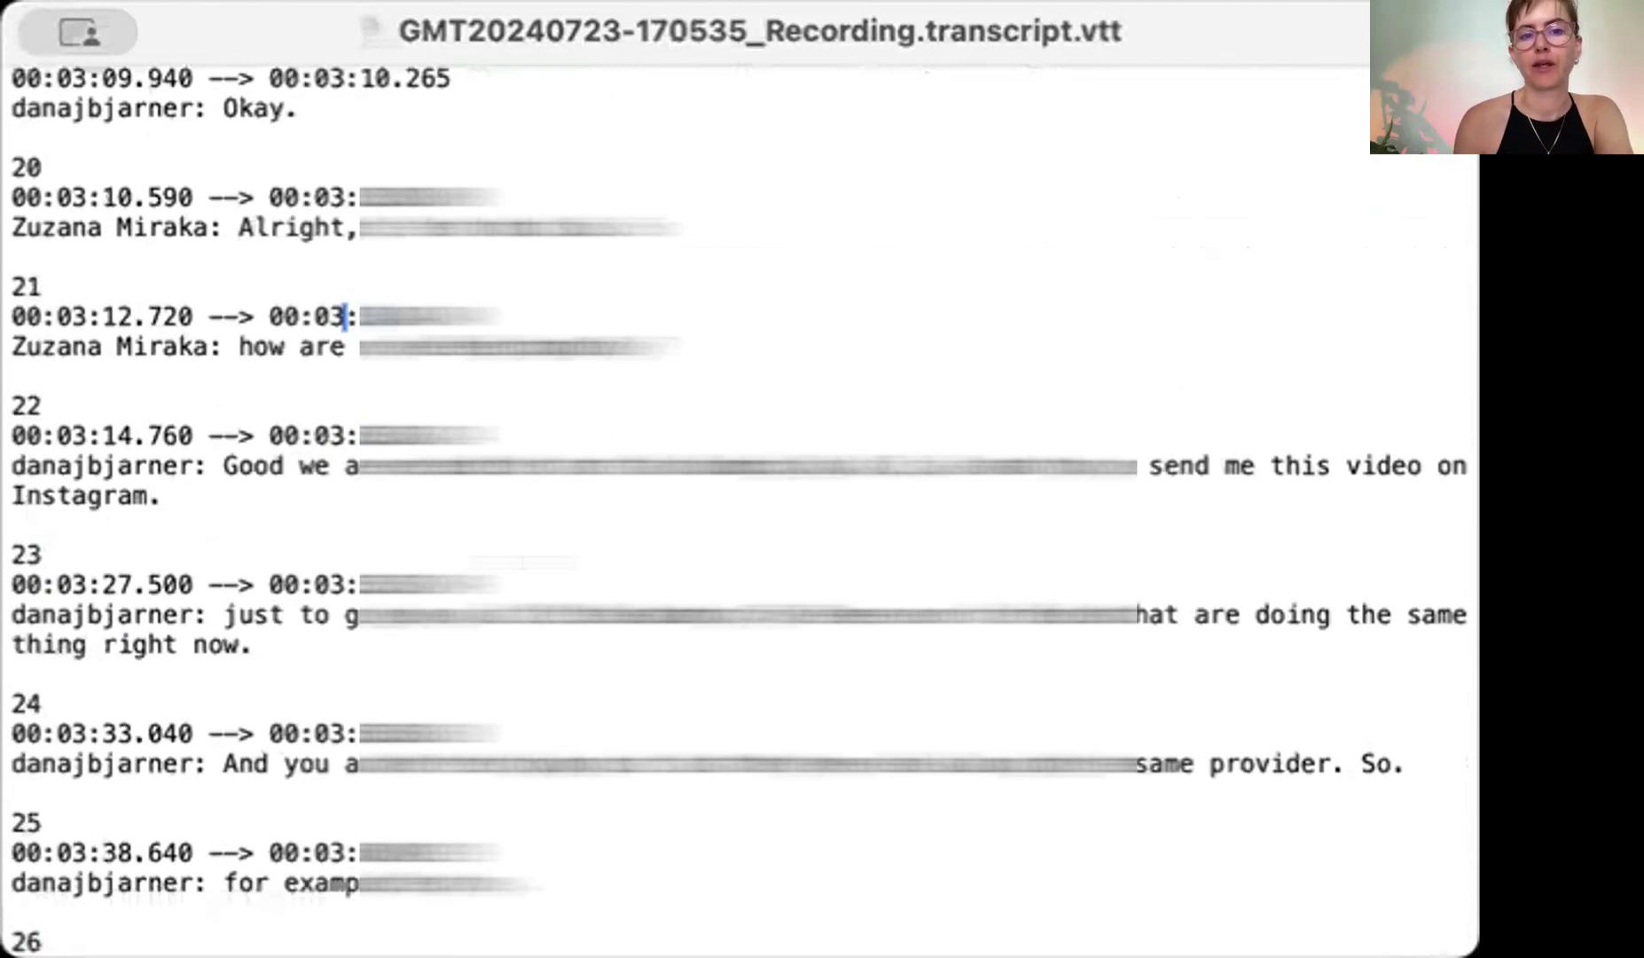
scroll(739, 497, "down", 5)
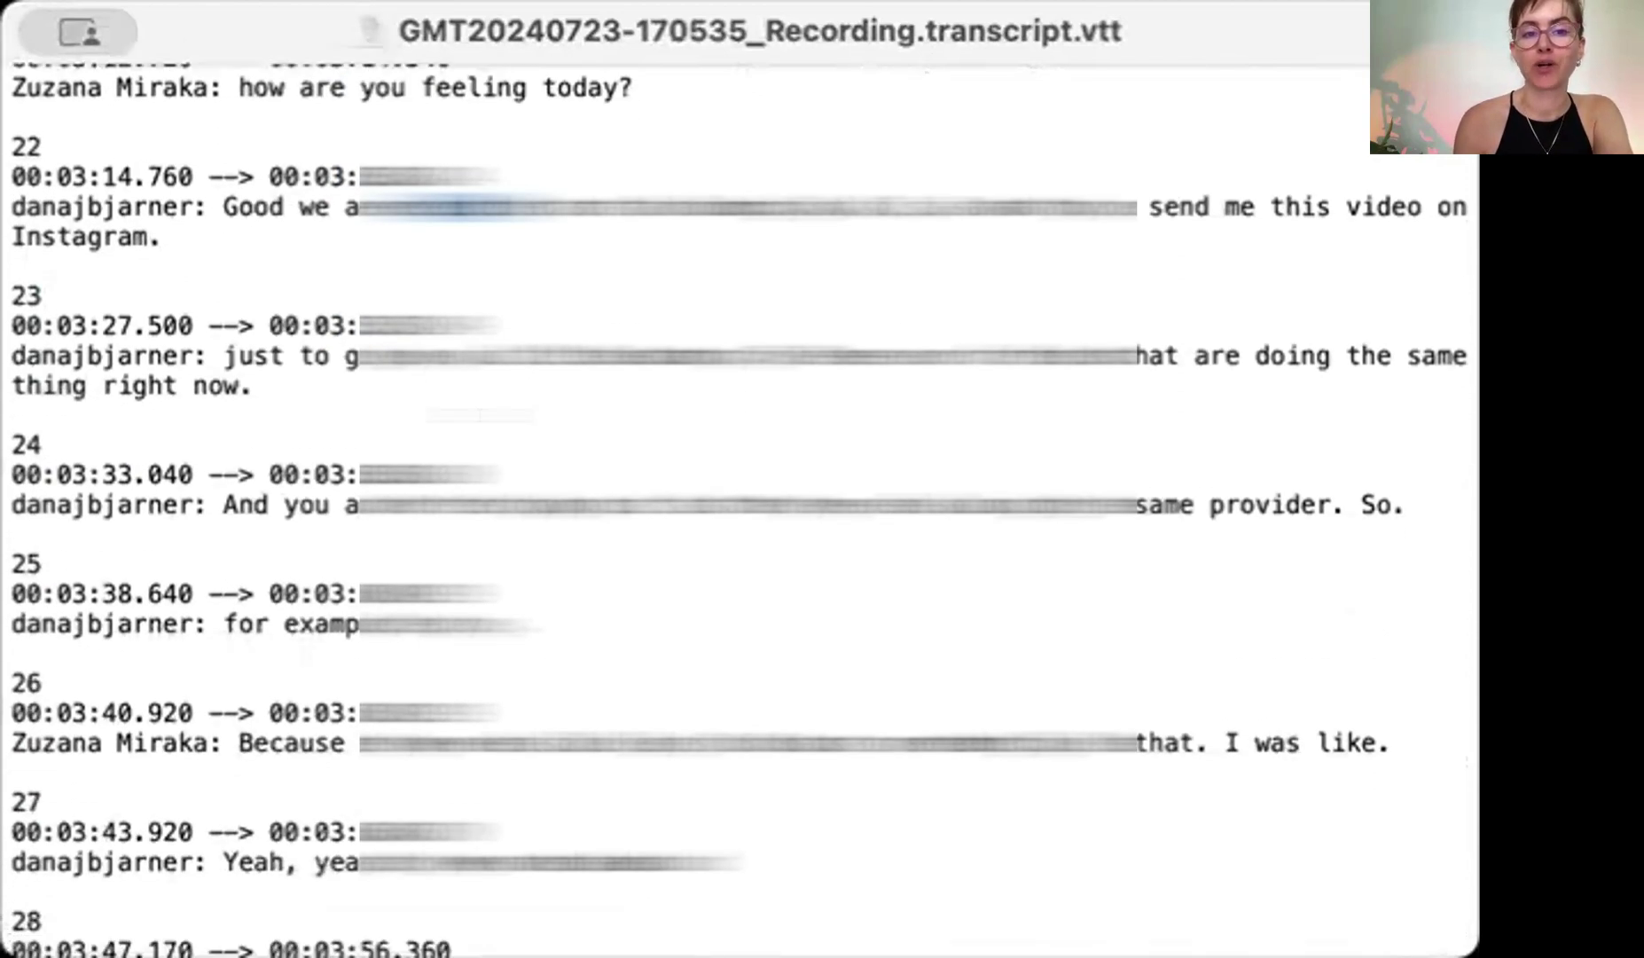
left_click(251, 478)
scroll(251, 479, "down", 5)
scroll(307, 86, "down", 10)
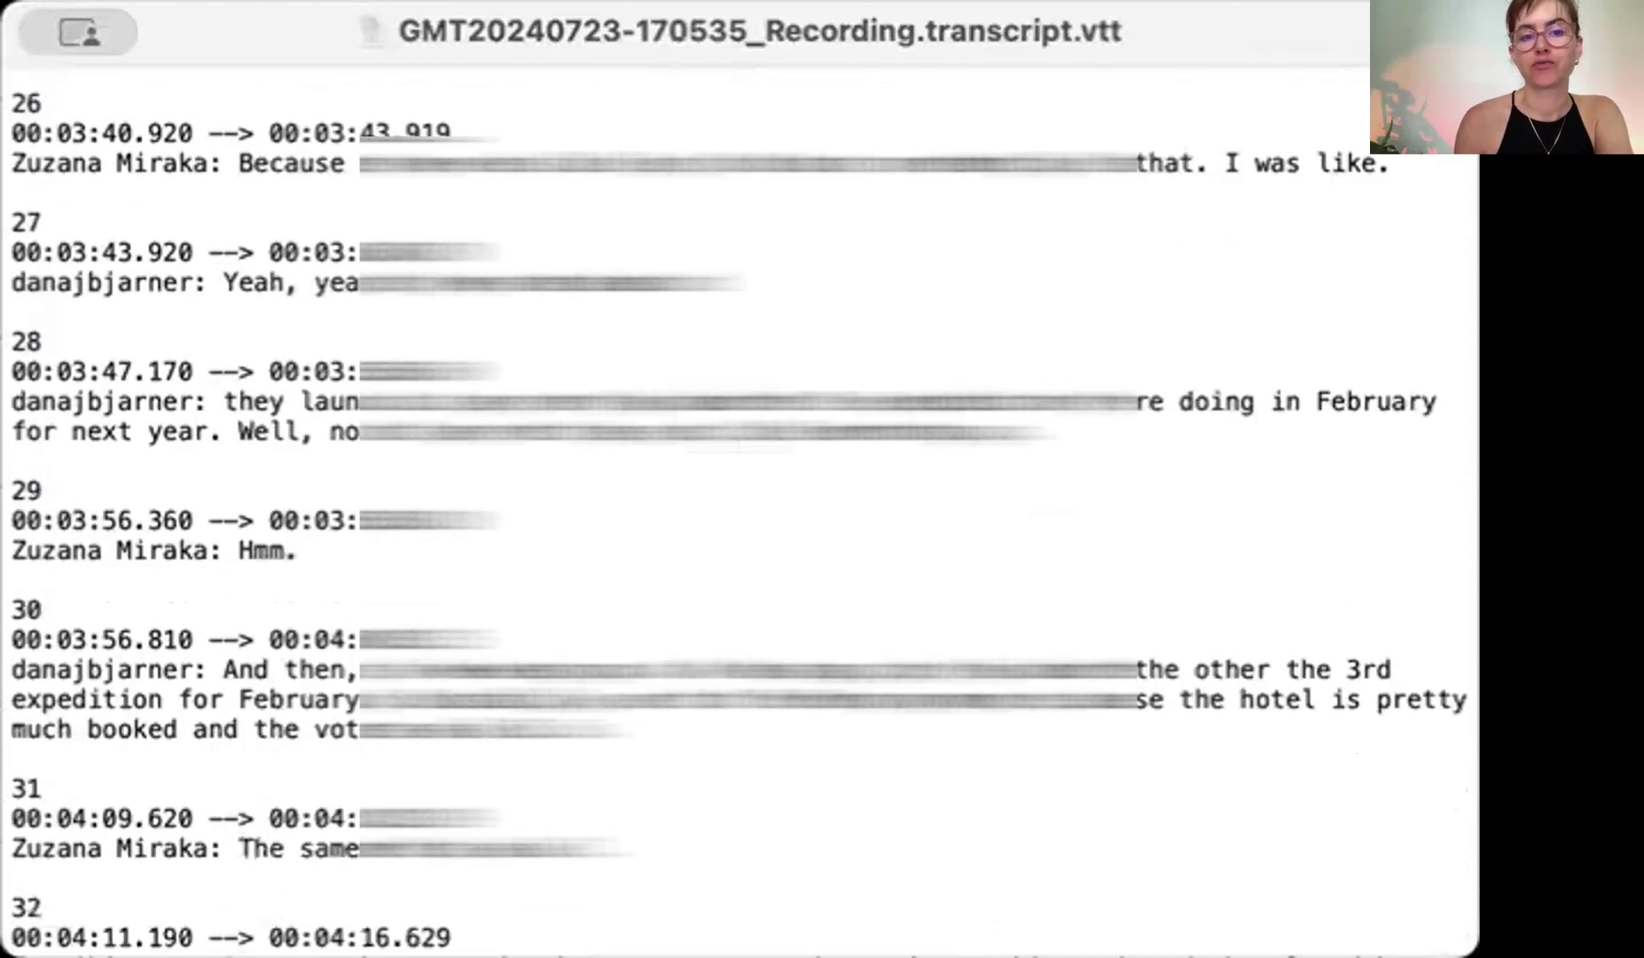
scroll(736, 505, "down", 3)
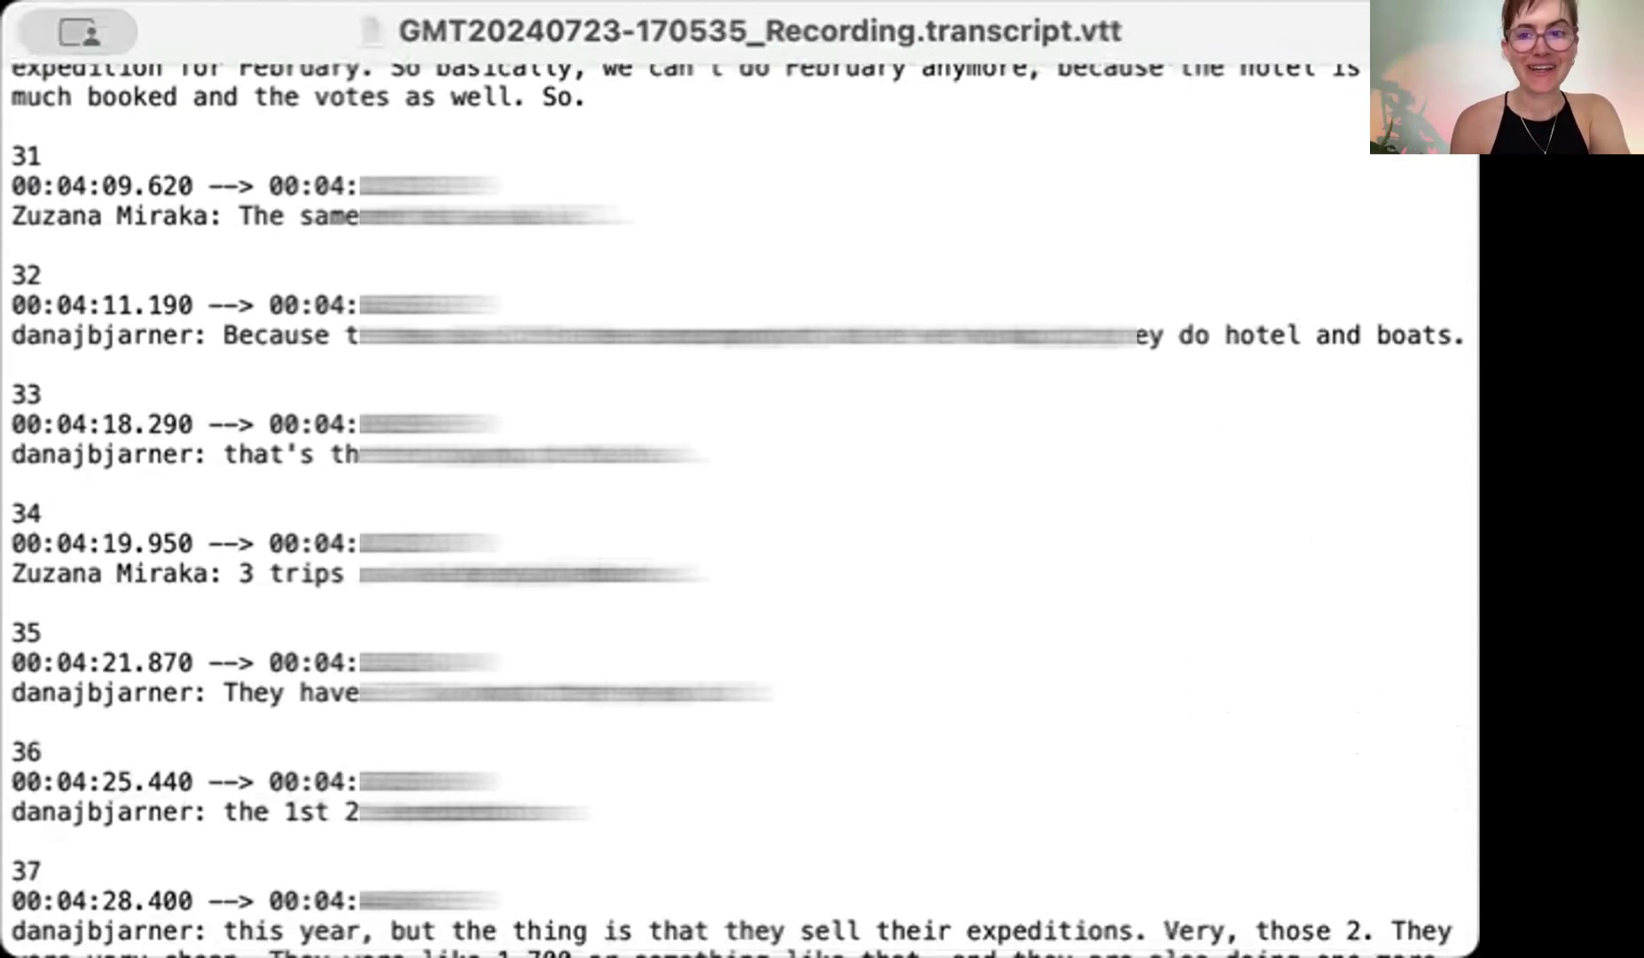